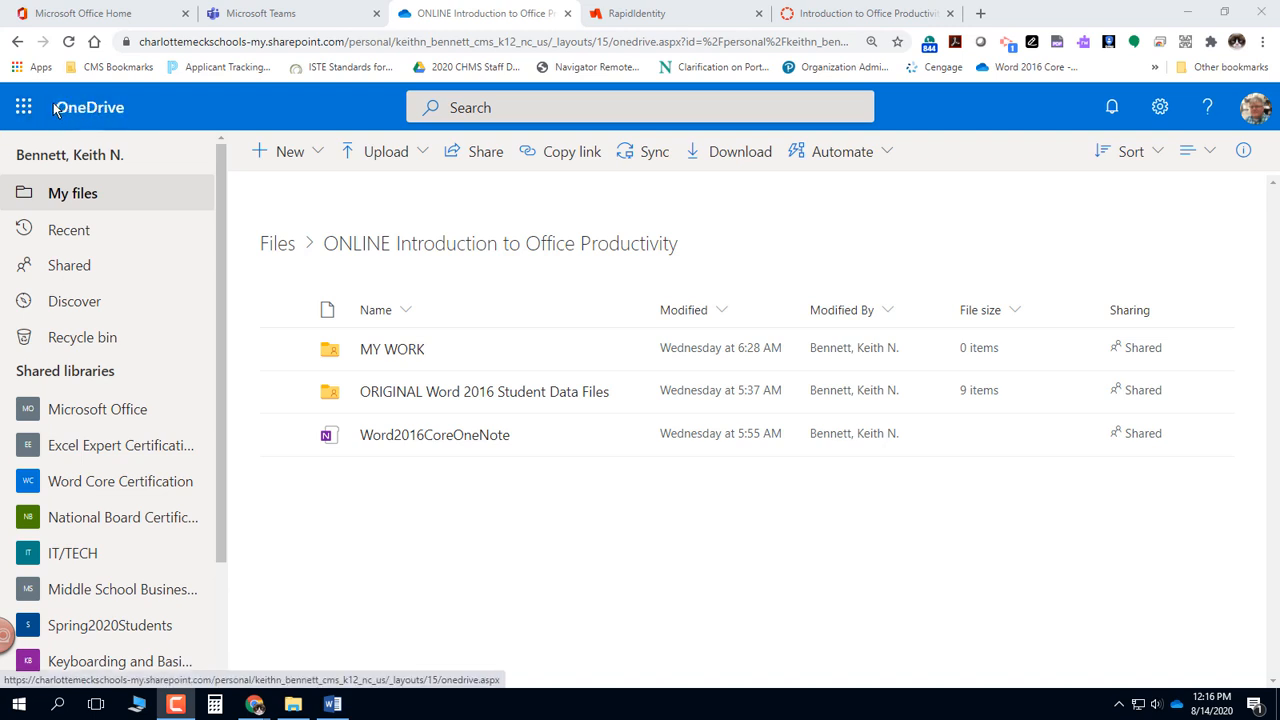
- Create a new Word document in the ONLINE Introduction to Office Productivity folder and insert a 5x2 table
click(316, 163)
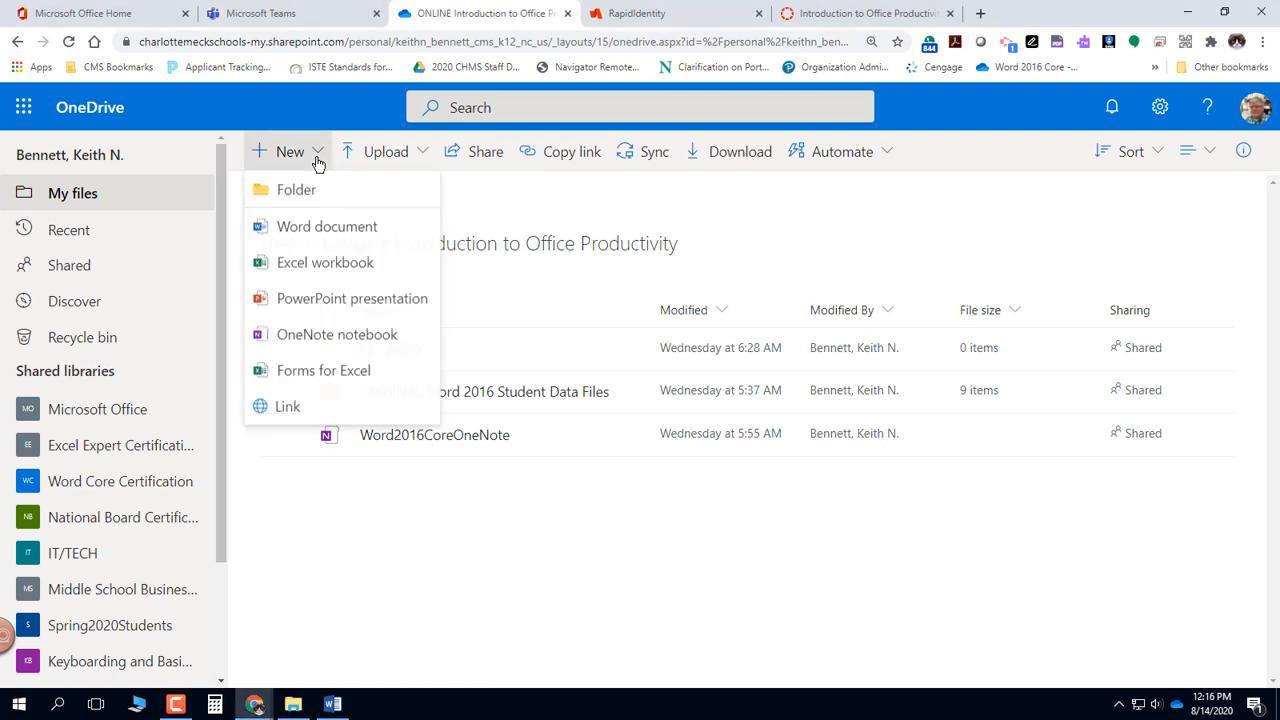
click(384, 232)
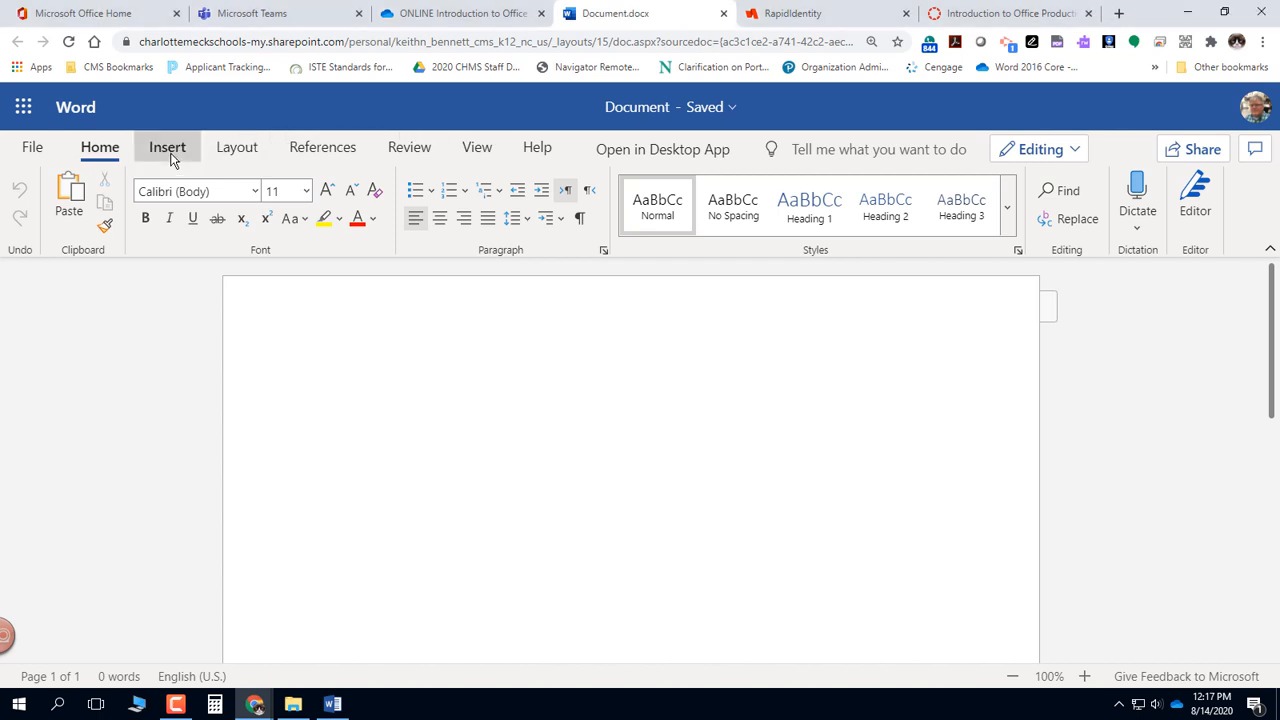
click(170, 158)
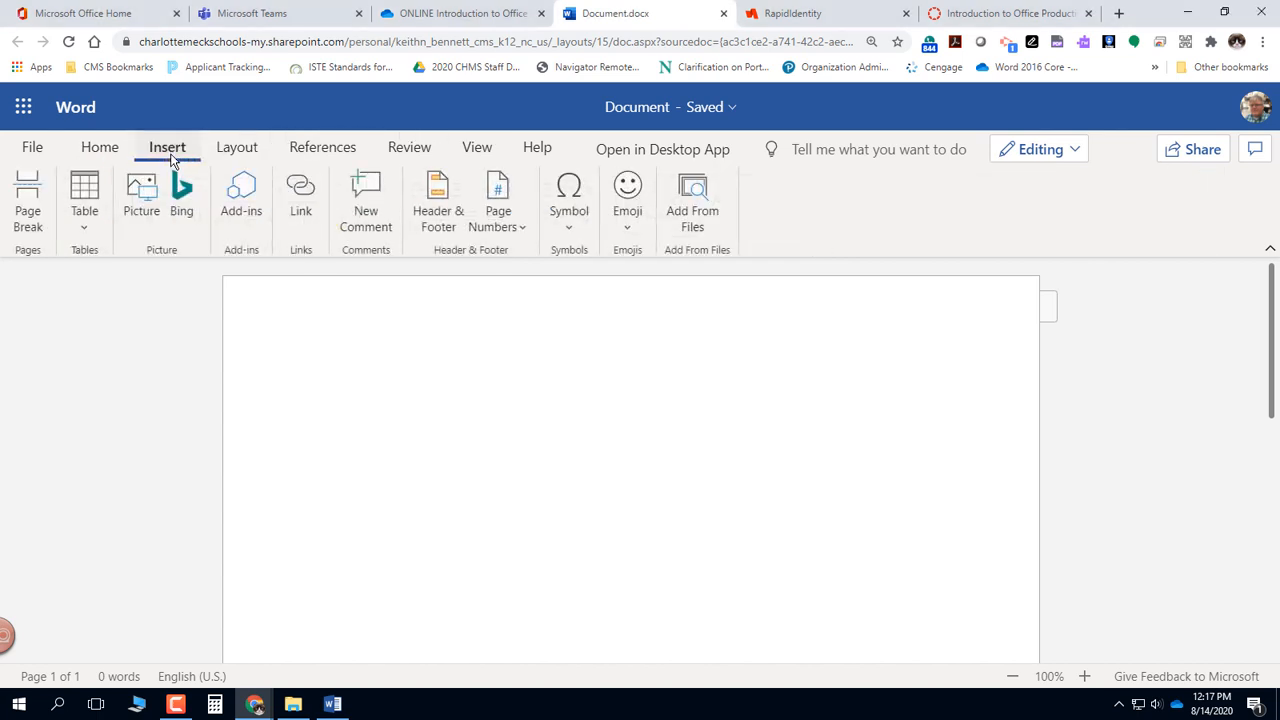
click(84, 232)
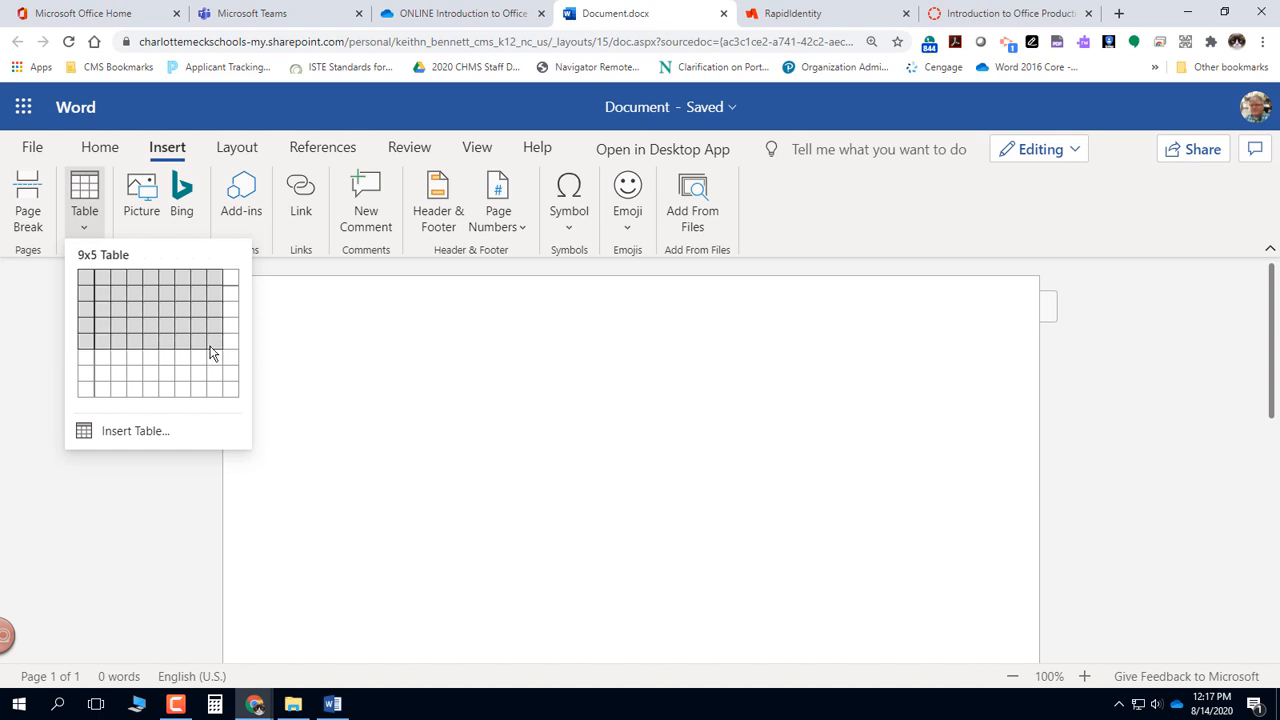
click(148, 293)
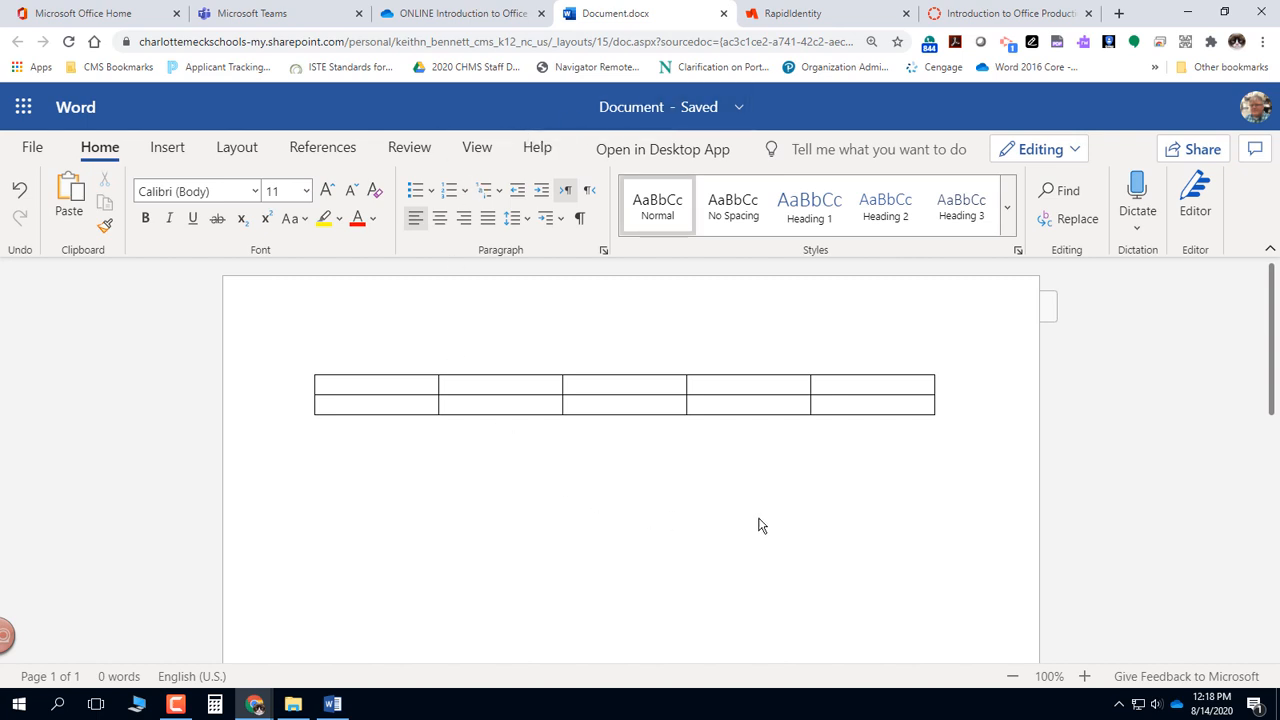
- Place the cursor in the table's first cell and review the table design and table layout options
click(422, 390)
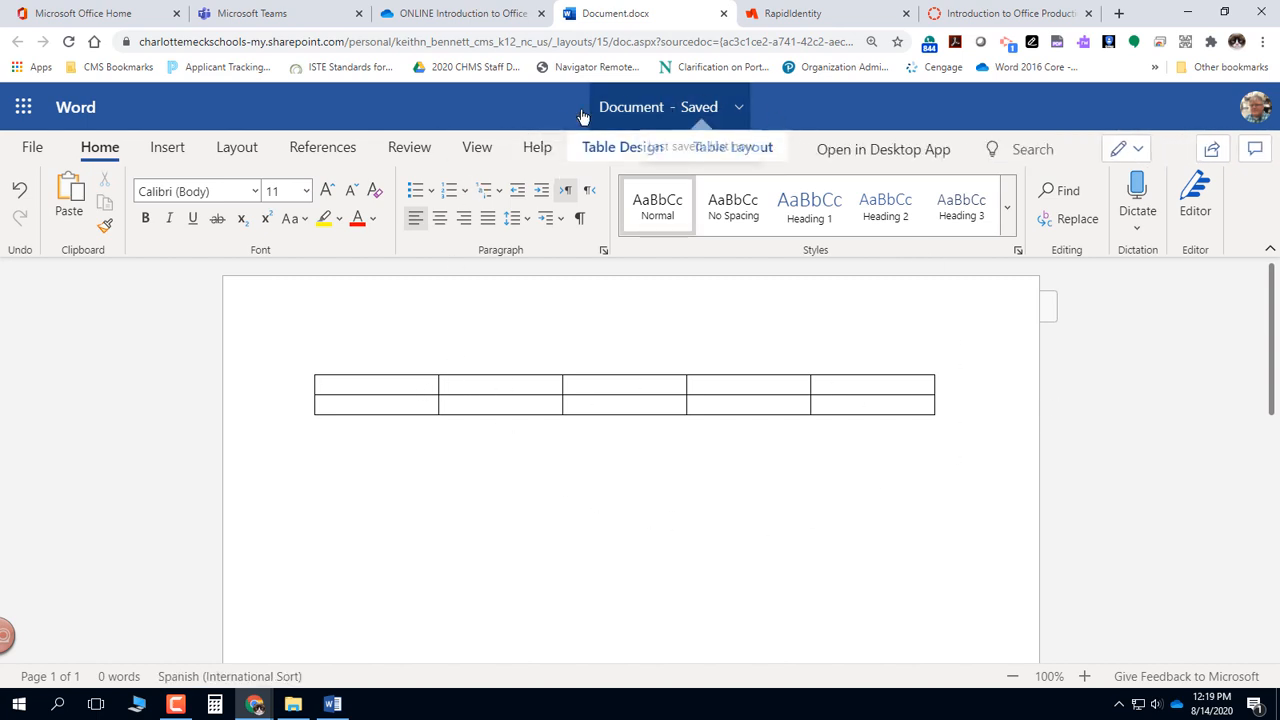
click(621, 153)
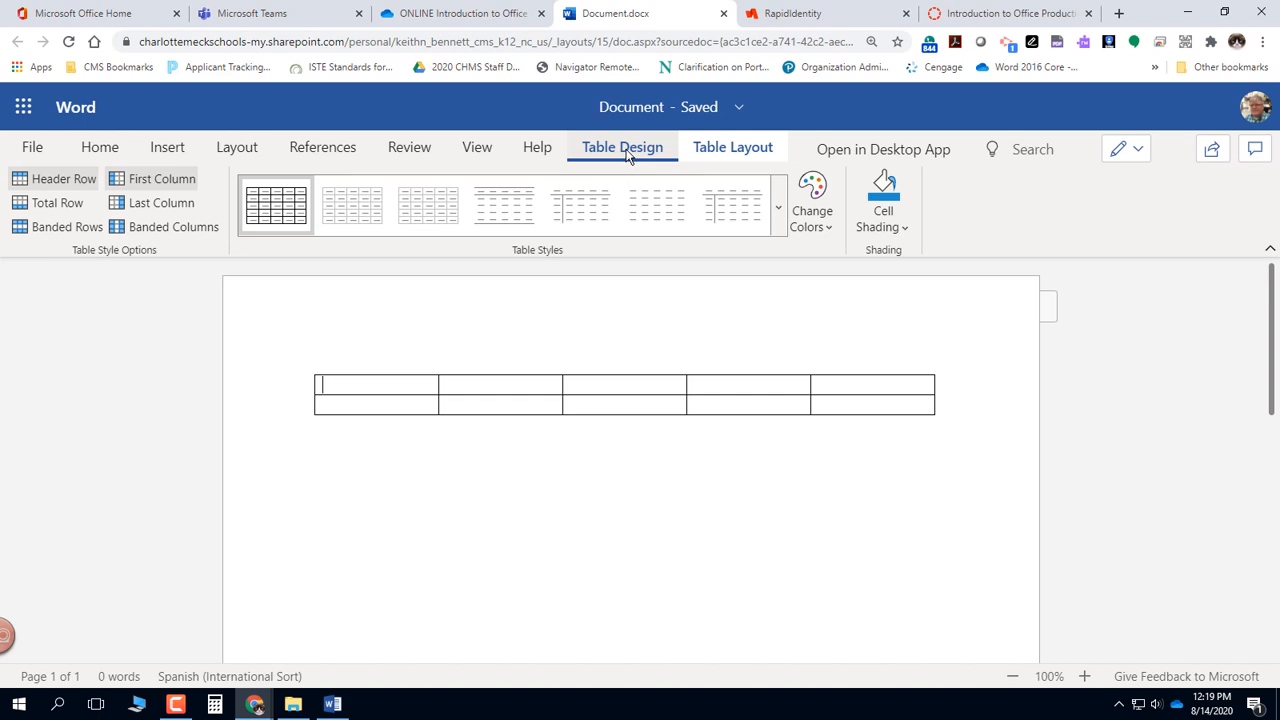
click(749, 157)
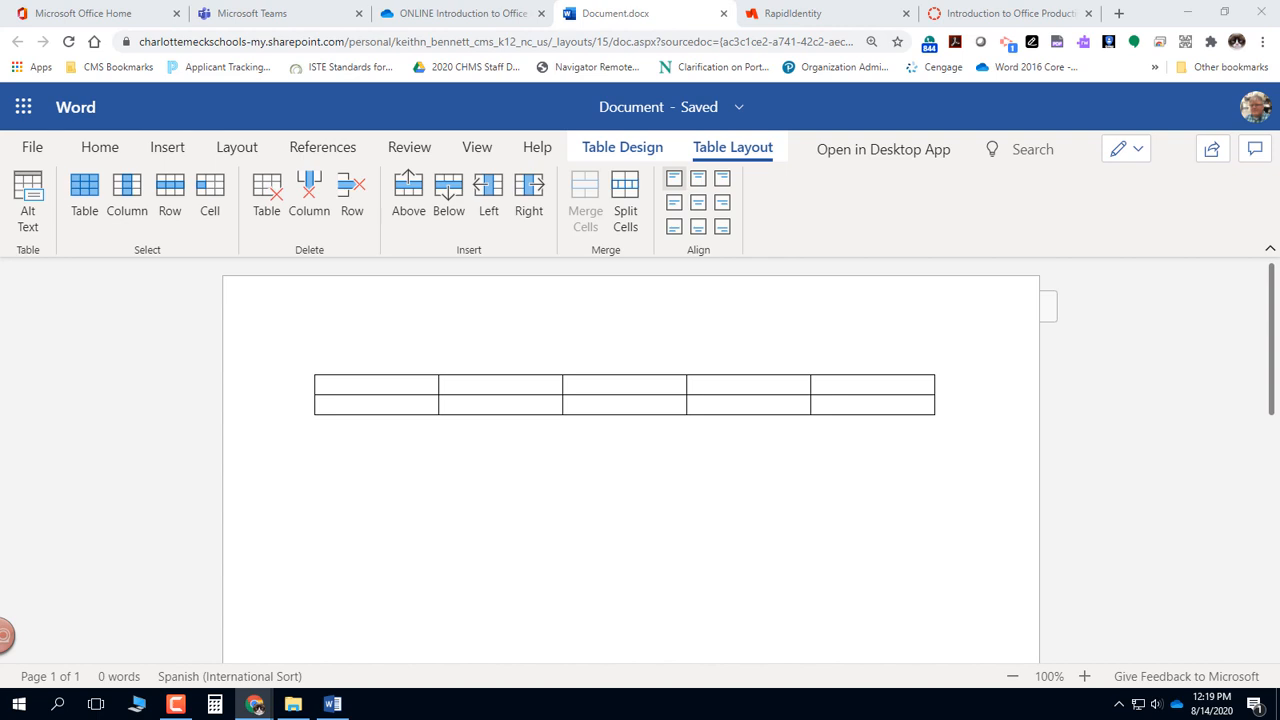
- Add blank paragraphs below the table and show the paragraph marks
click(329, 443)
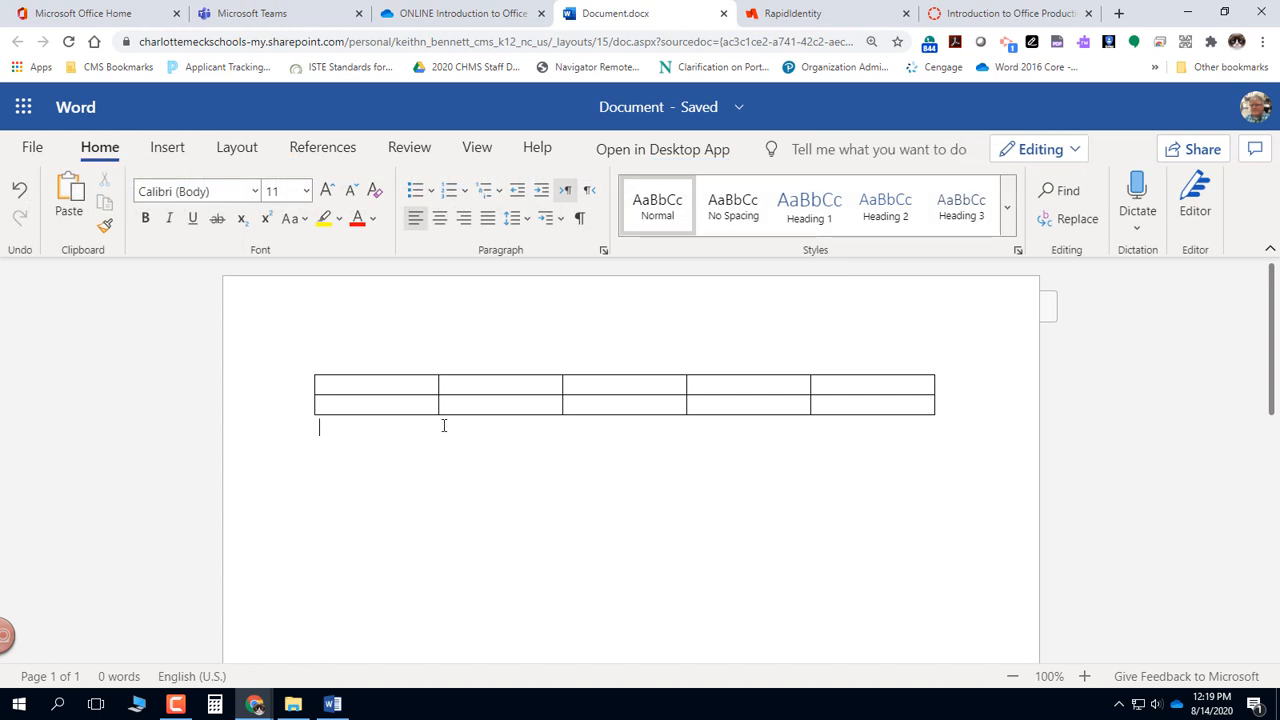
key(Return)
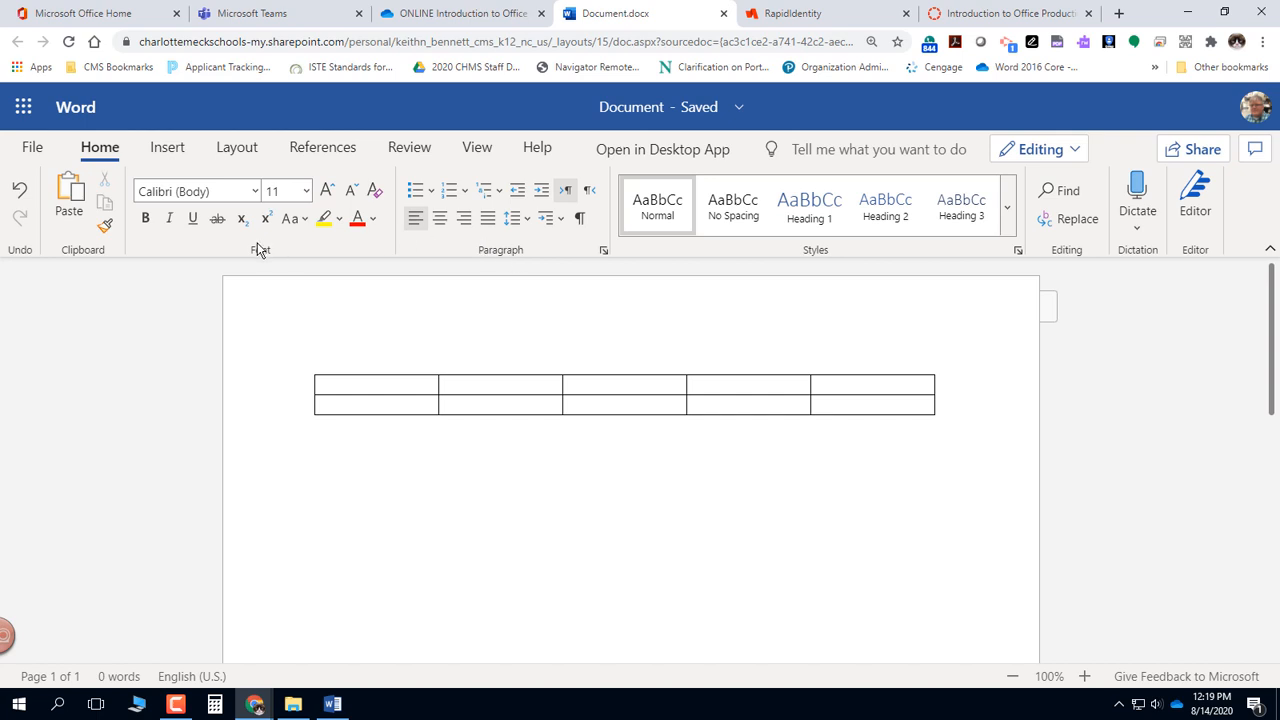
click(580, 219)
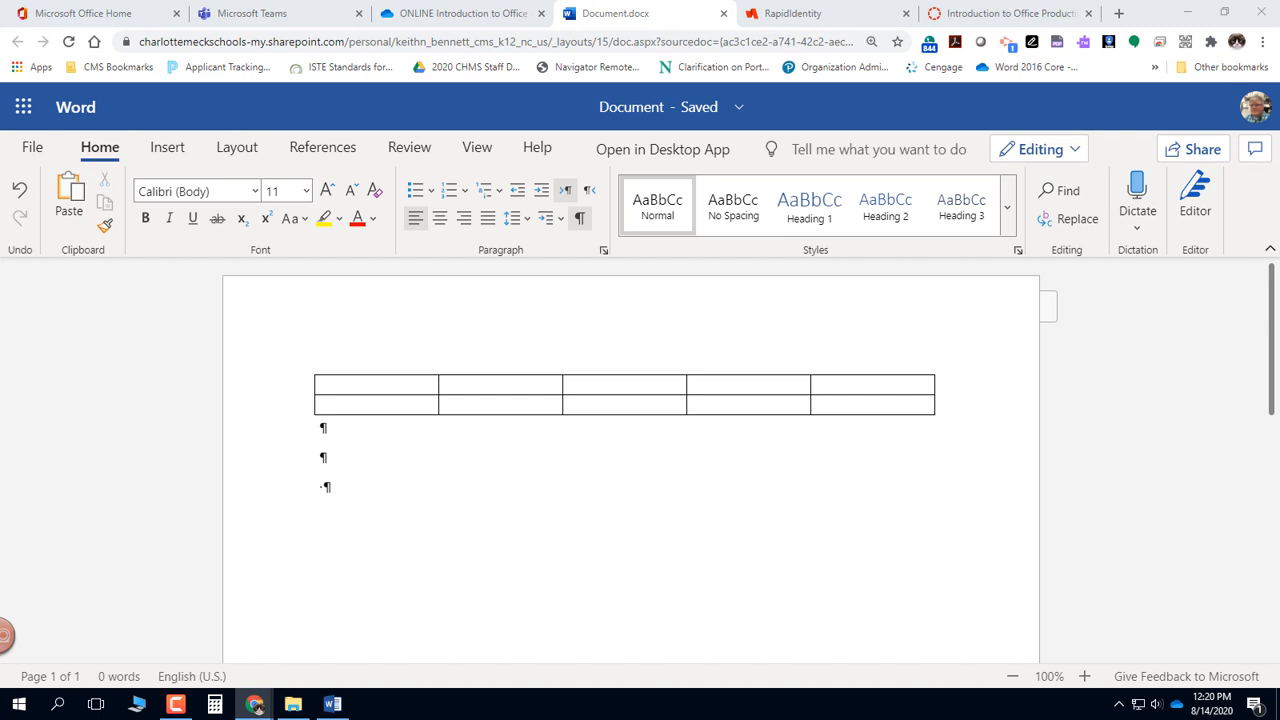
- Rename the document as Tables and go to the root OneDrive folder of its location
click(632, 114)
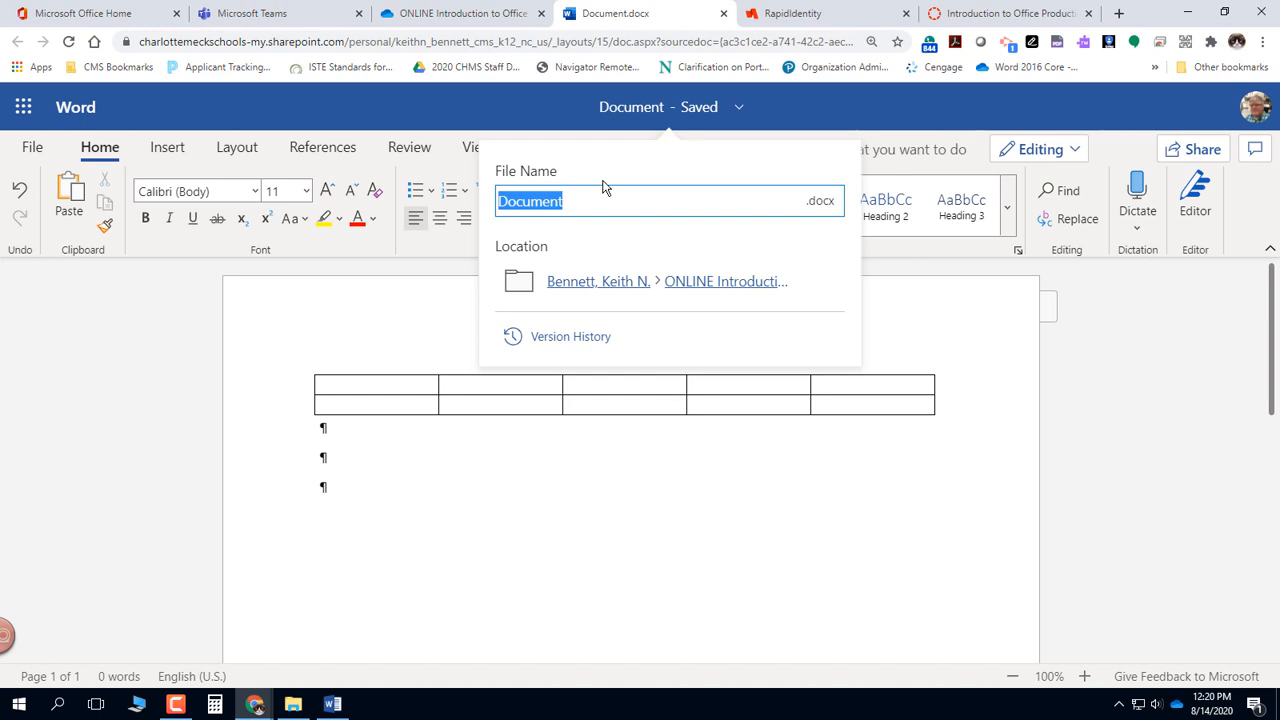
text(Tables)
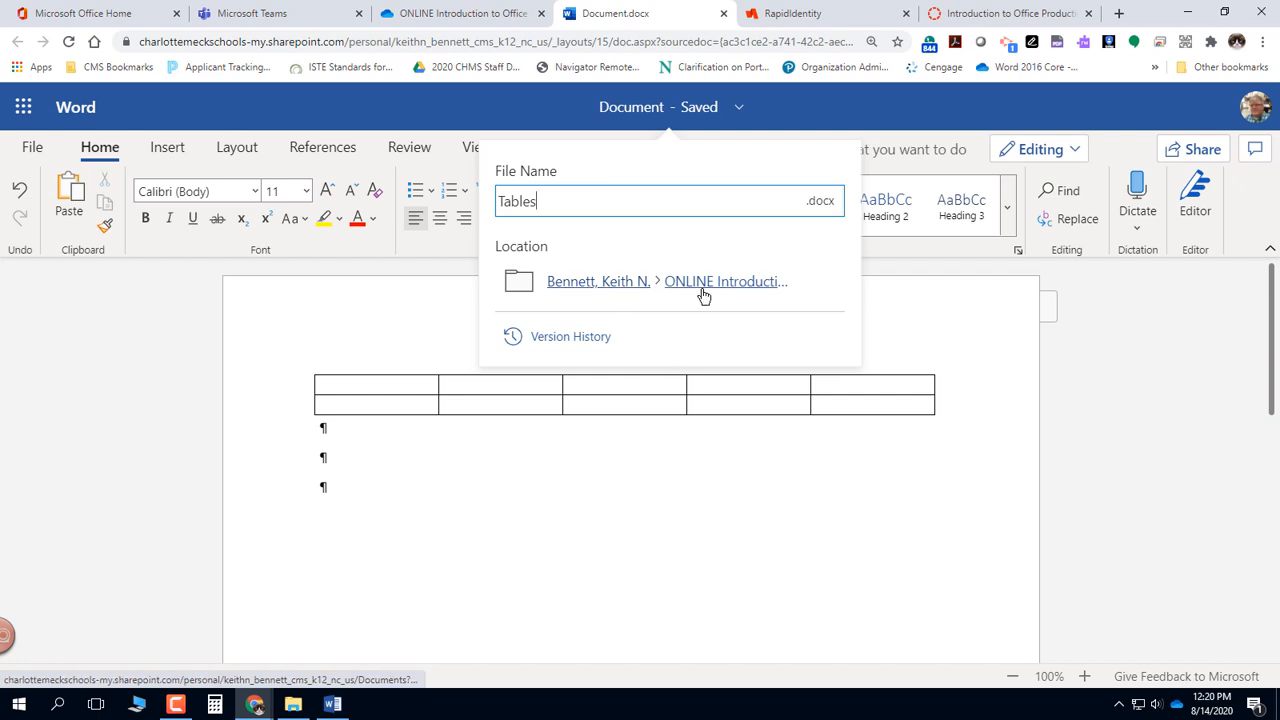
click(596, 287)
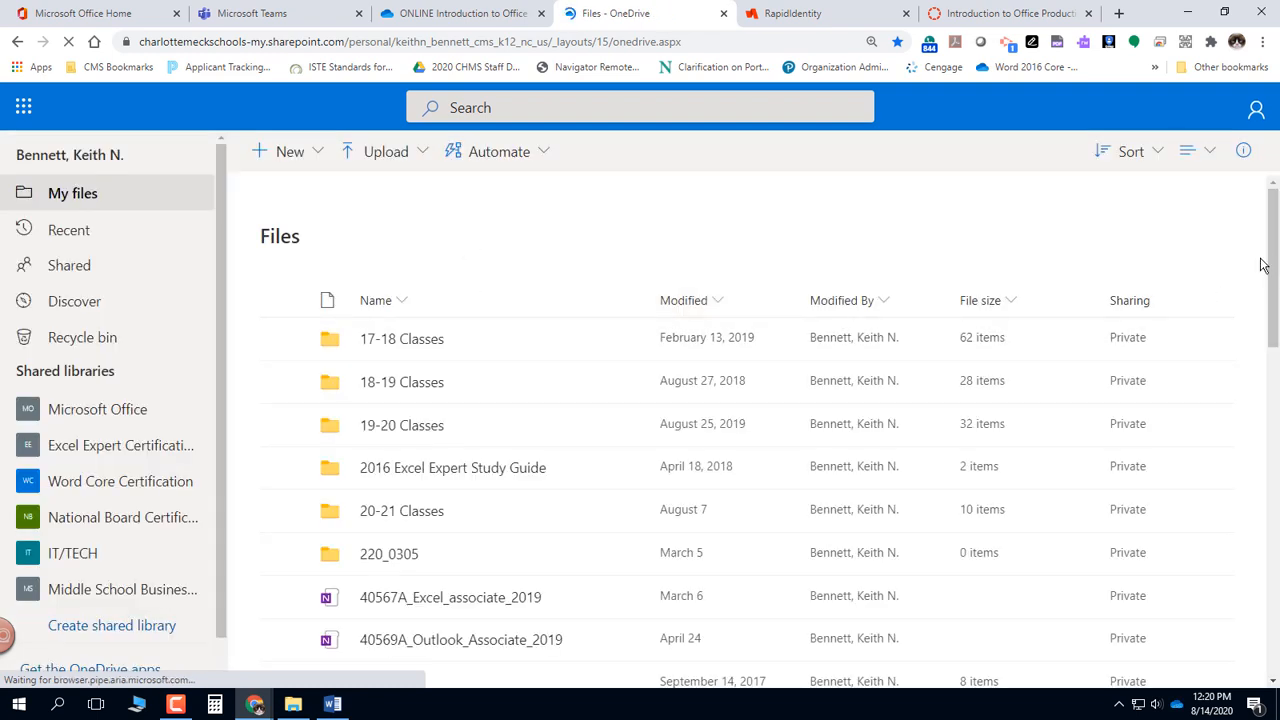
- Find the MY WORK folder among the root OneDrive files and open it
drag(1273, 280, 1233, 489)
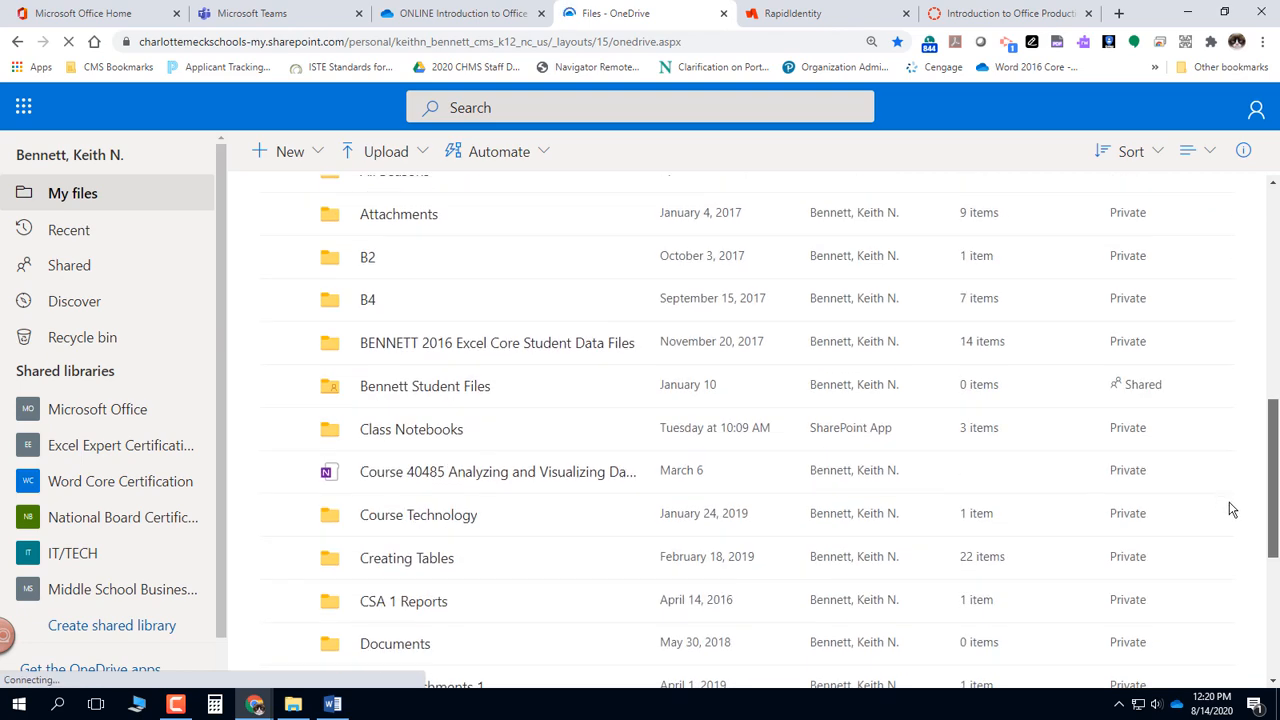
scroll(1232, 510, down, 13)
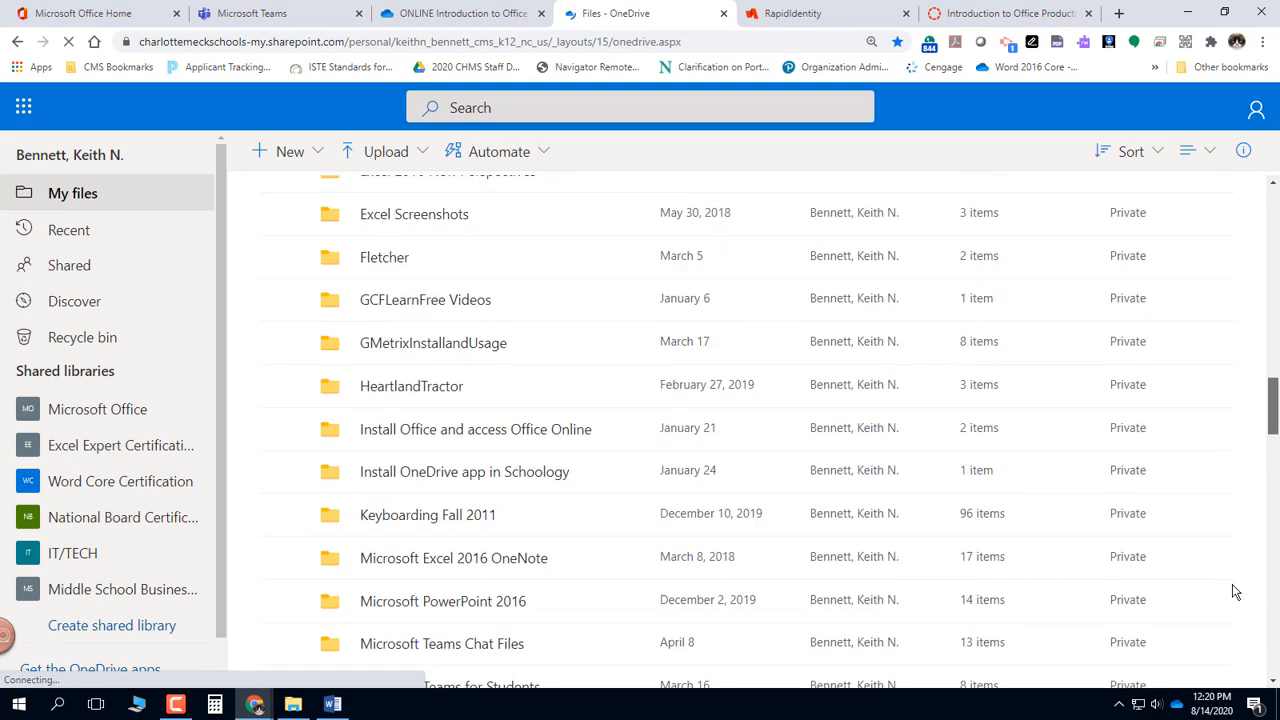
drag(1272, 438, 1273, 457)
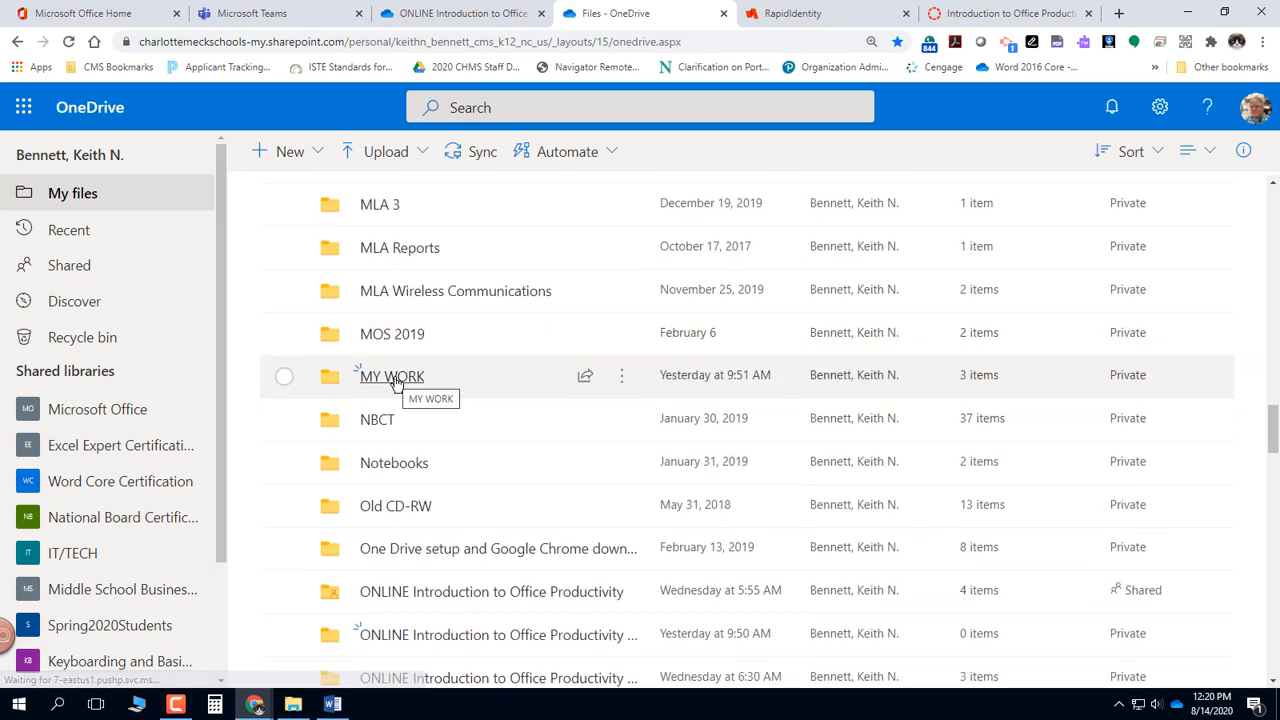
click(396, 377)
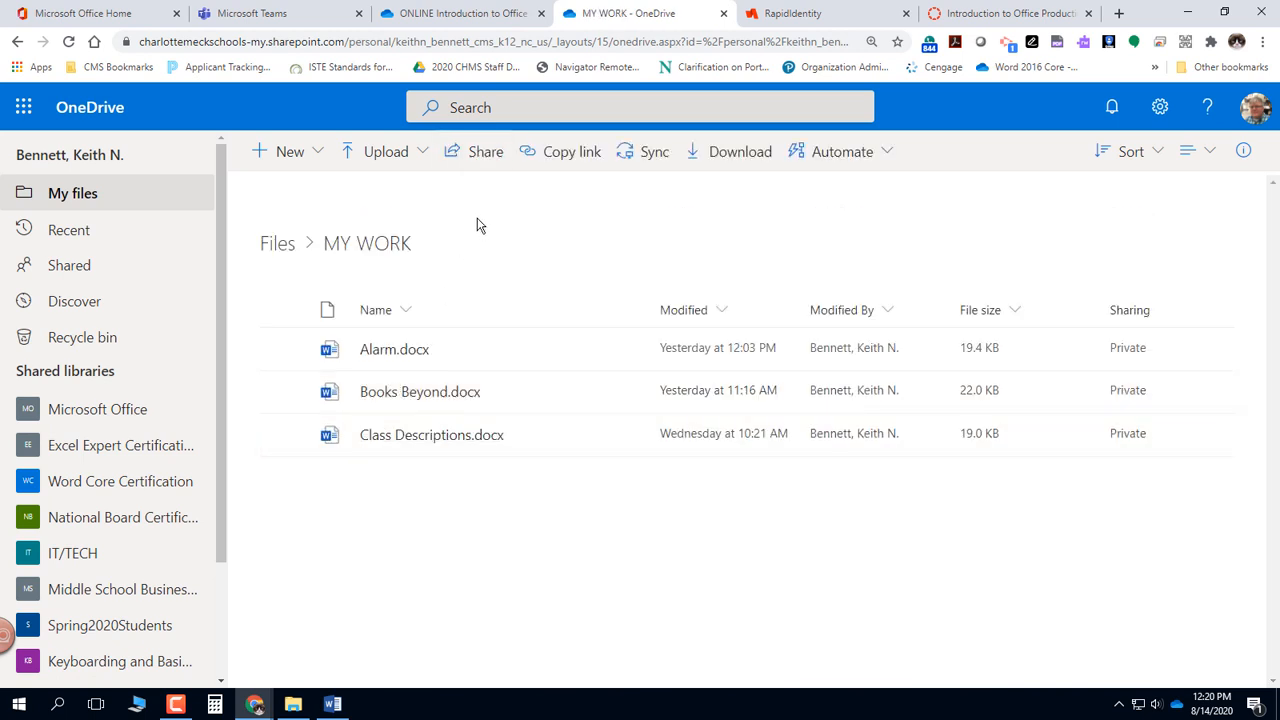
- Move Tables.docx from the ONLINE Introduction to Office Productivity folder to the MY WORK folder at the OneDrive root
click(476, 15)
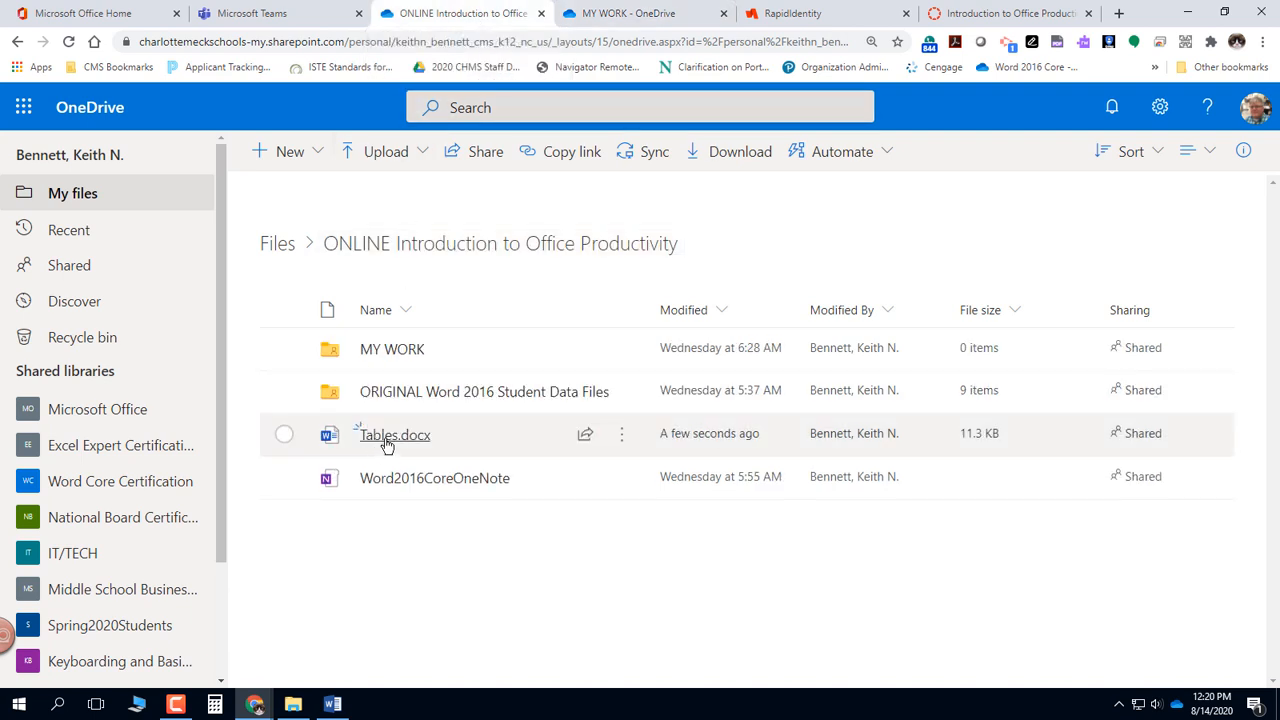
mouse_move(388, 443)
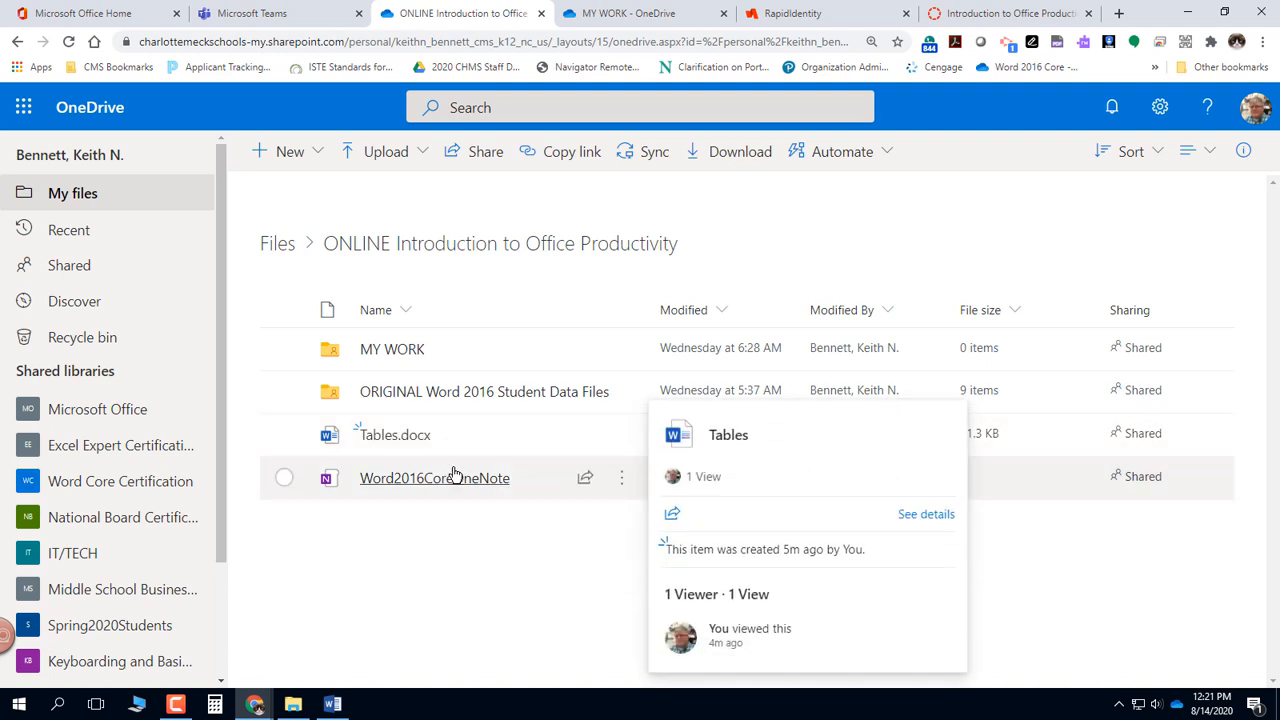
mouse_move(496, 440)
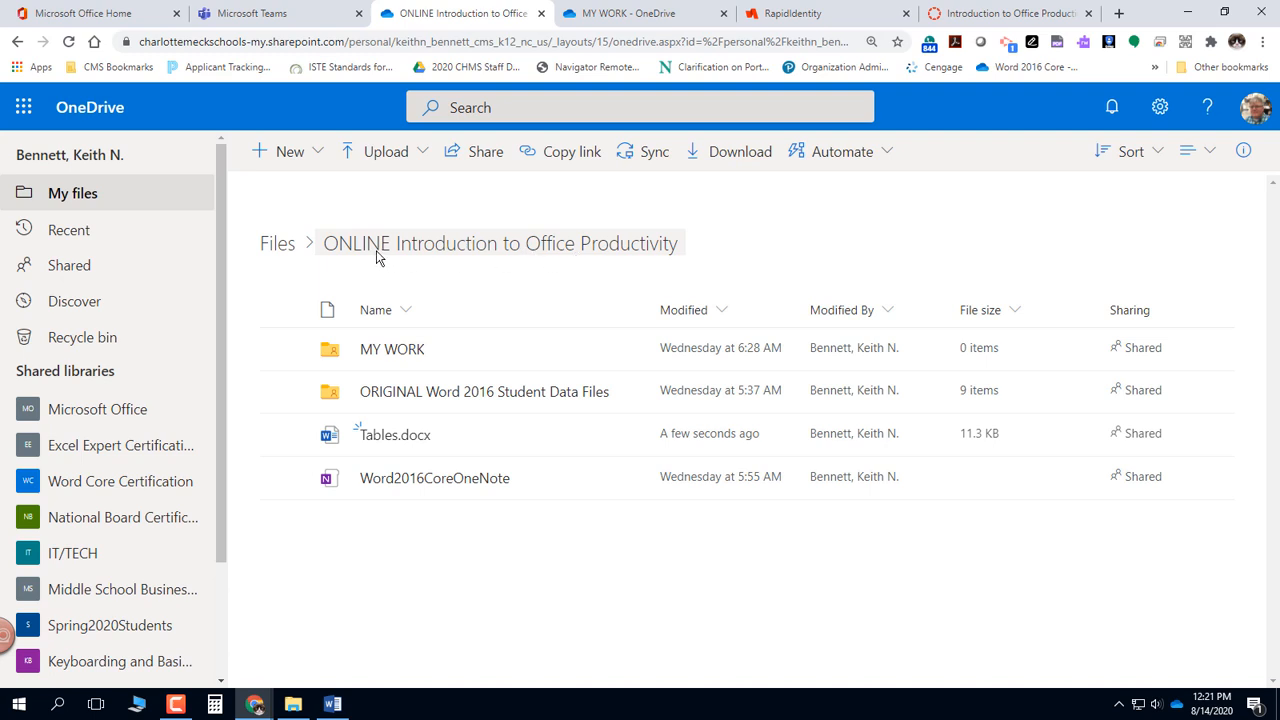
mouse_move(627, 447)
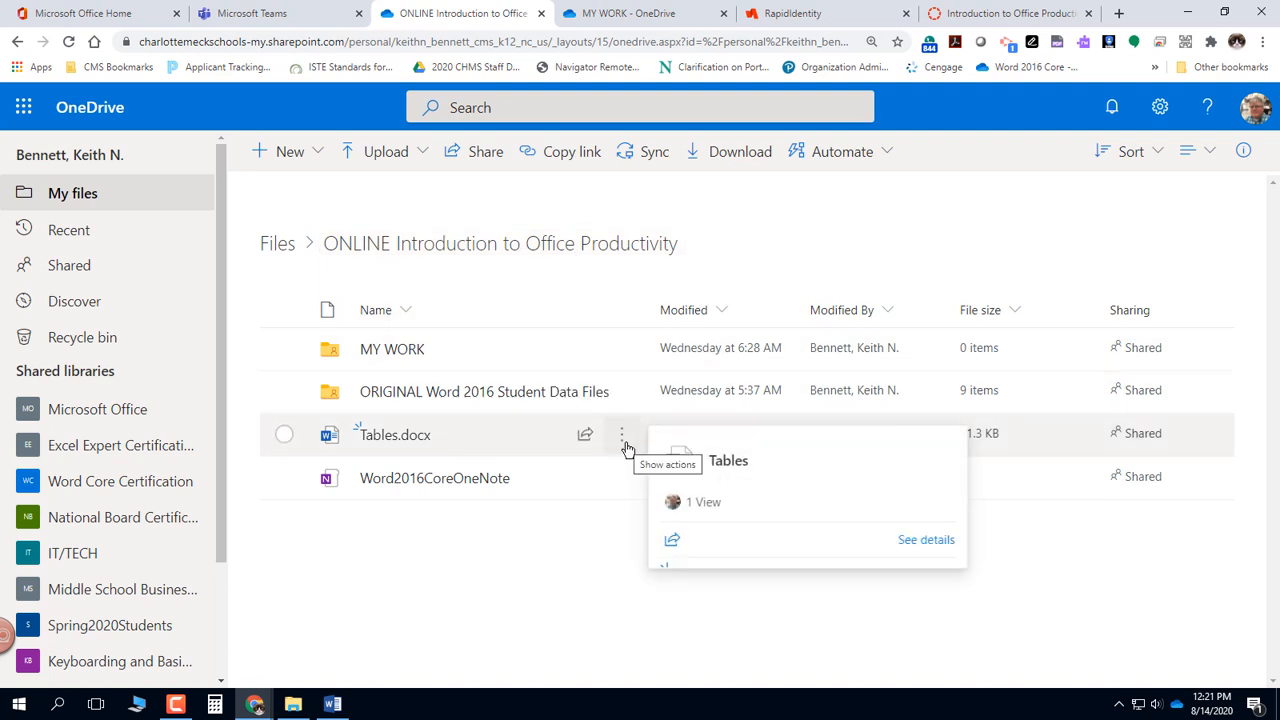
click(624, 442)
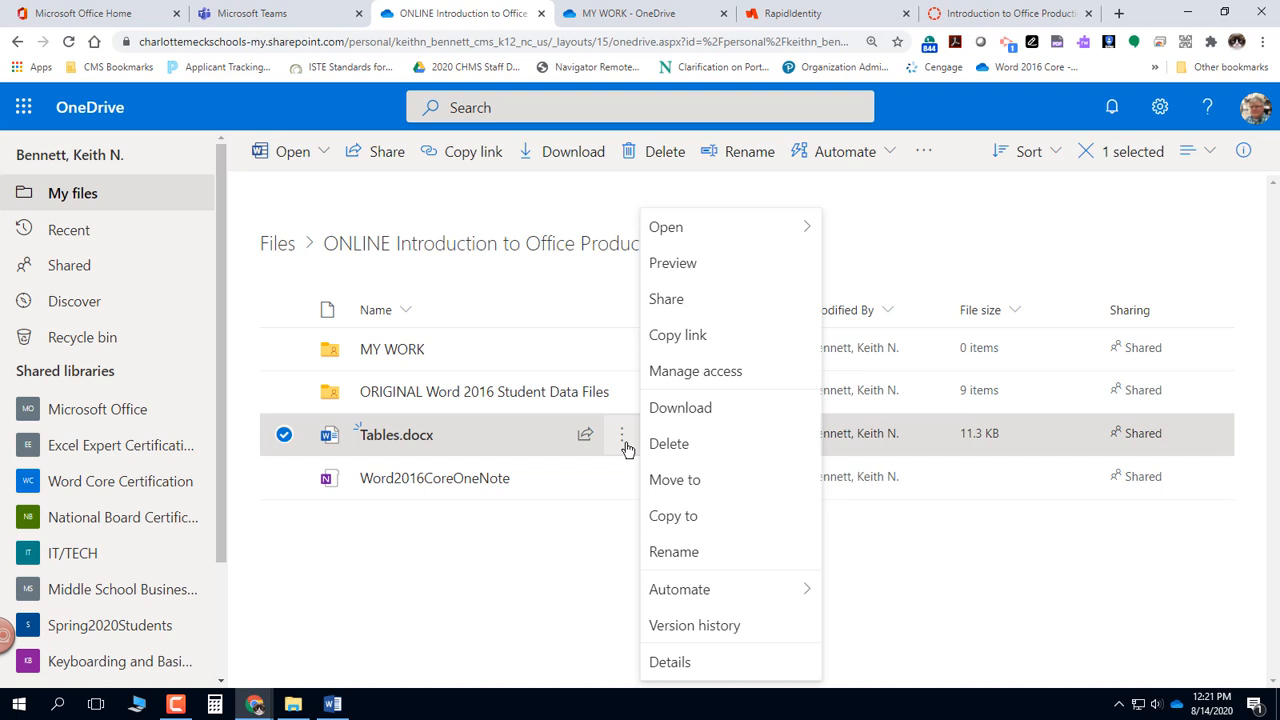
click(675, 481)
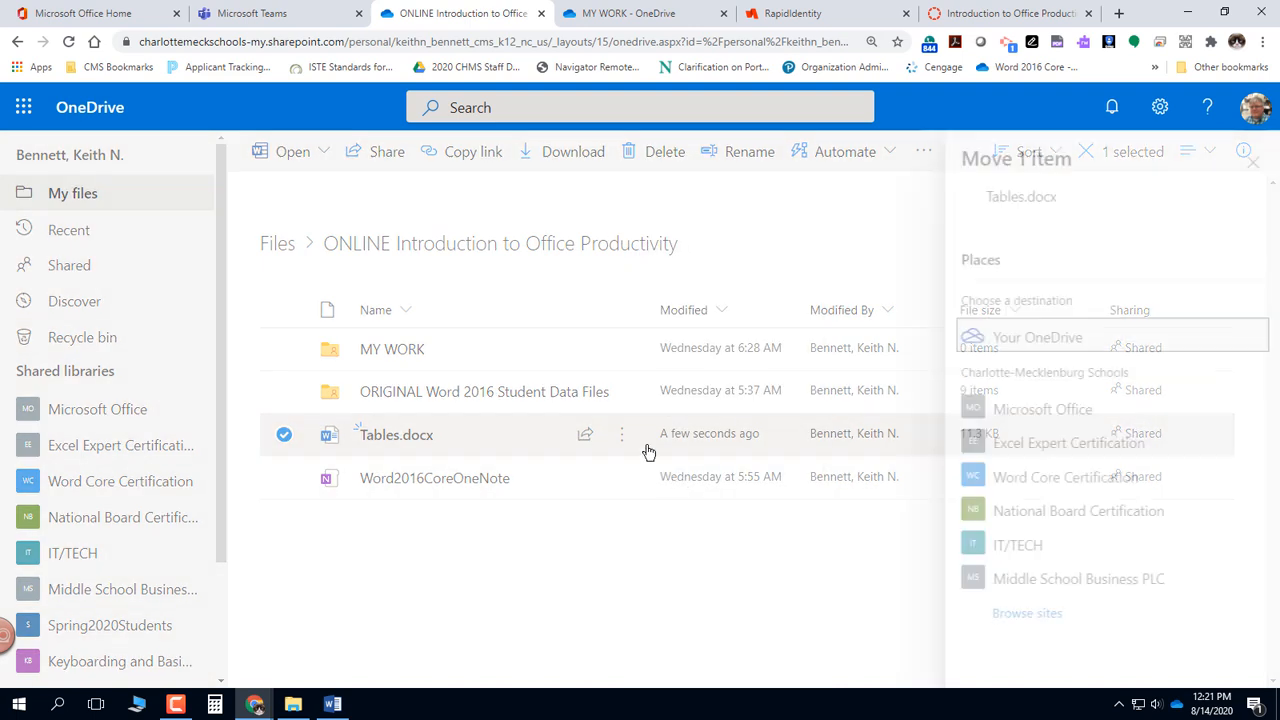
click(1024, 339)
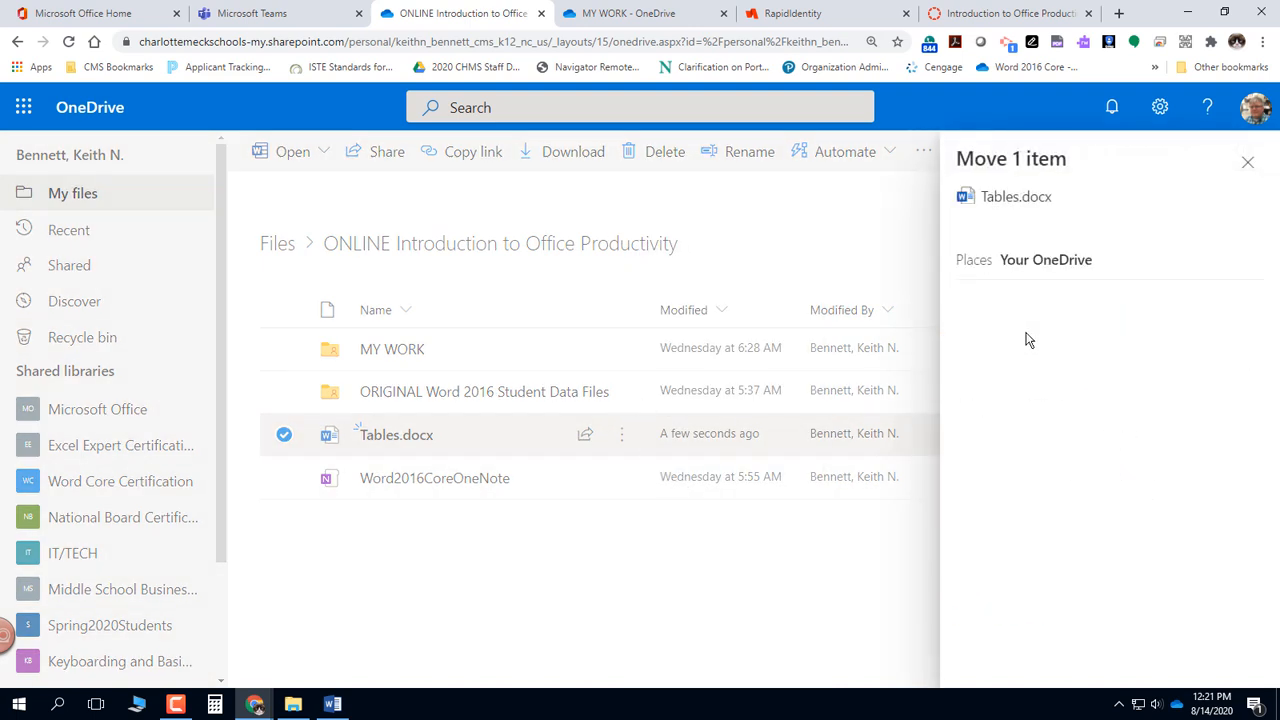
scroll(1095, 545, down, 3)
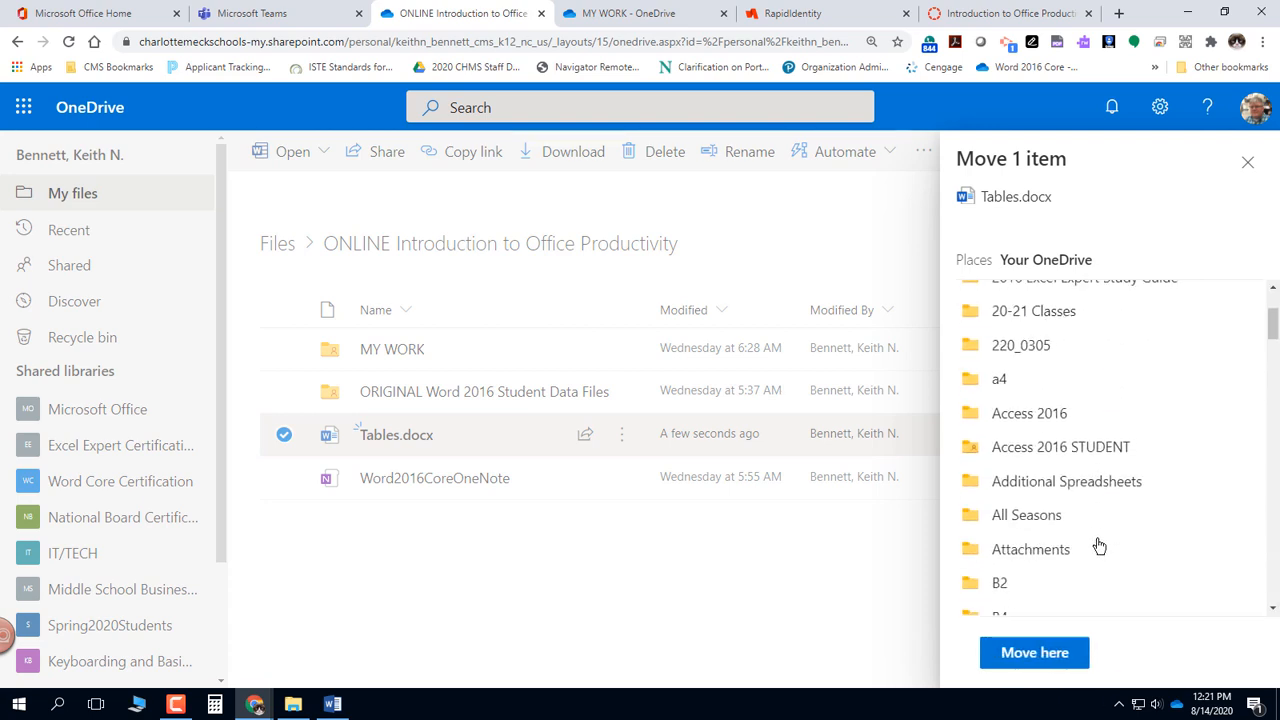
scroll(1093, 520, down, 8)
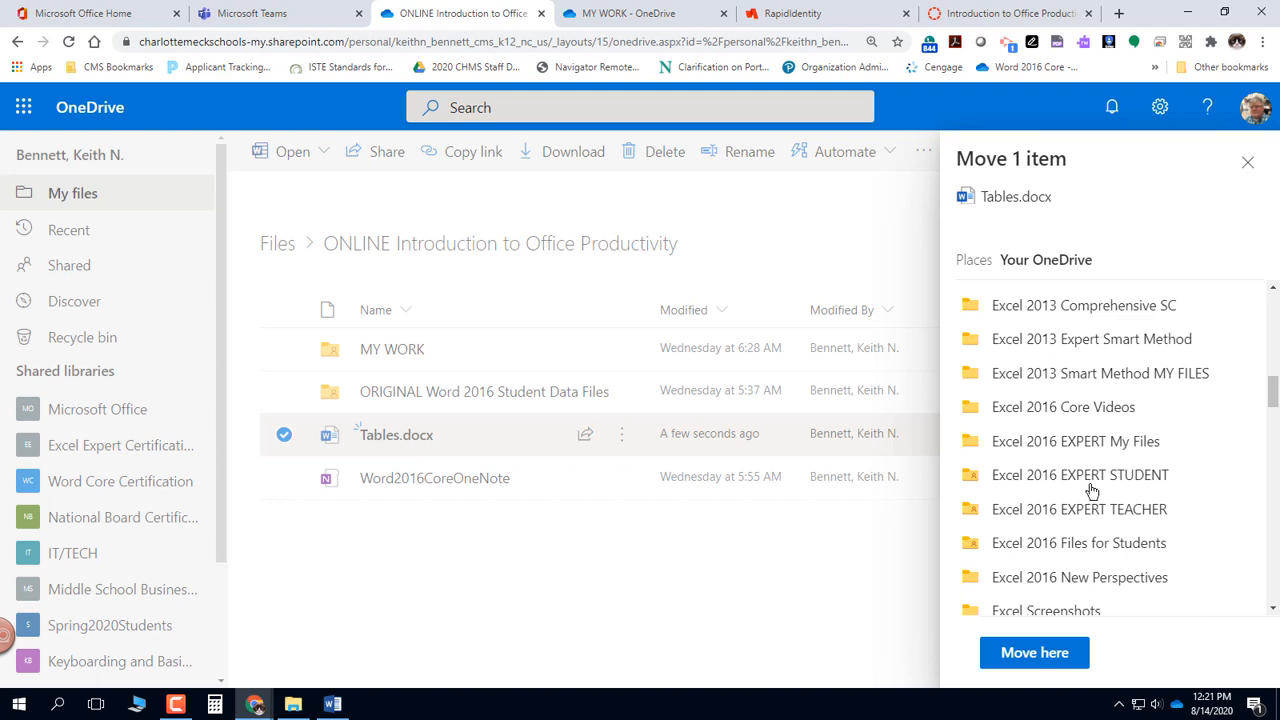
scroll(1094, 487, down, 5)
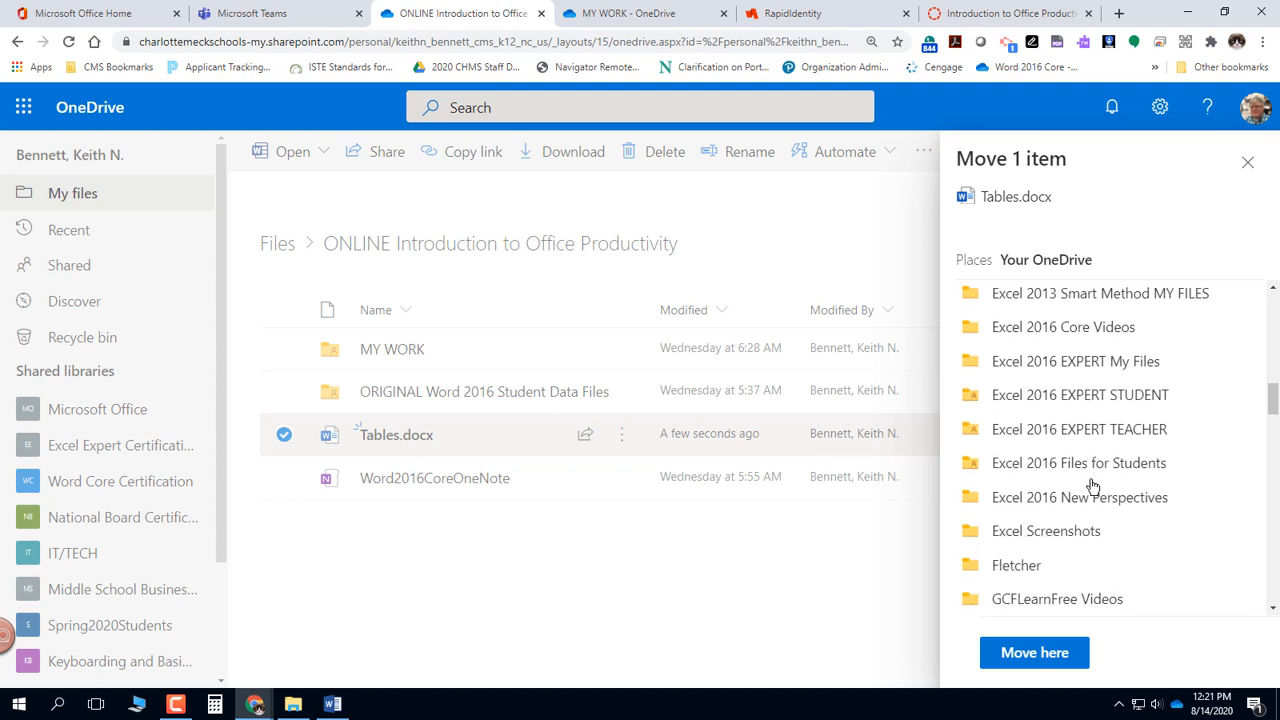
scroll(1096, 484, down, 2)
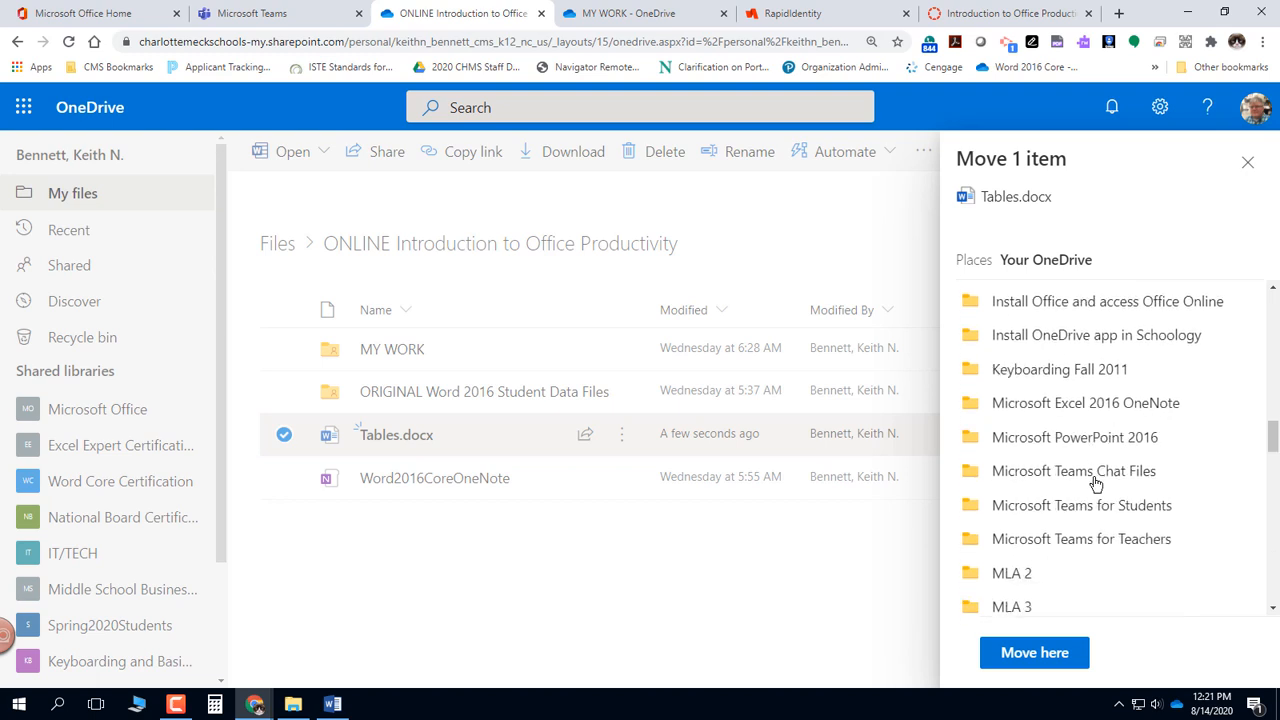
scroll(1097, 478, down, 3)
scroll(1096, 476, down, 4)
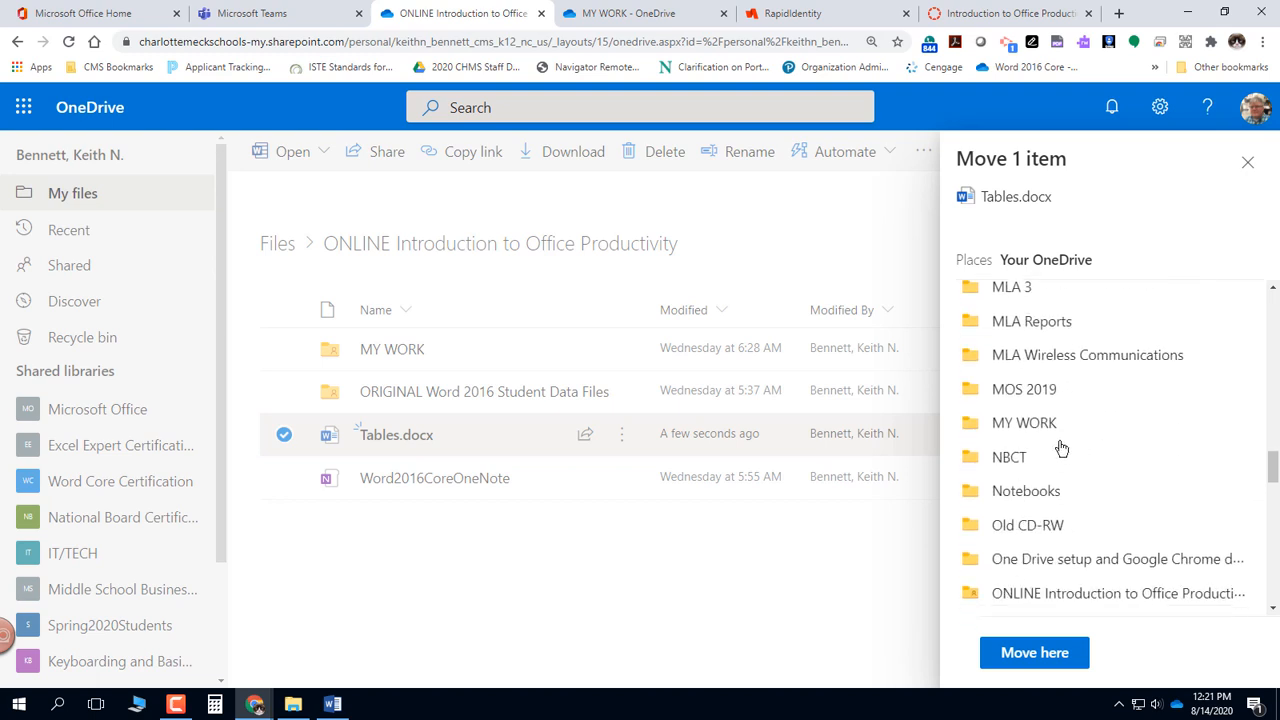
click(1035, 428)
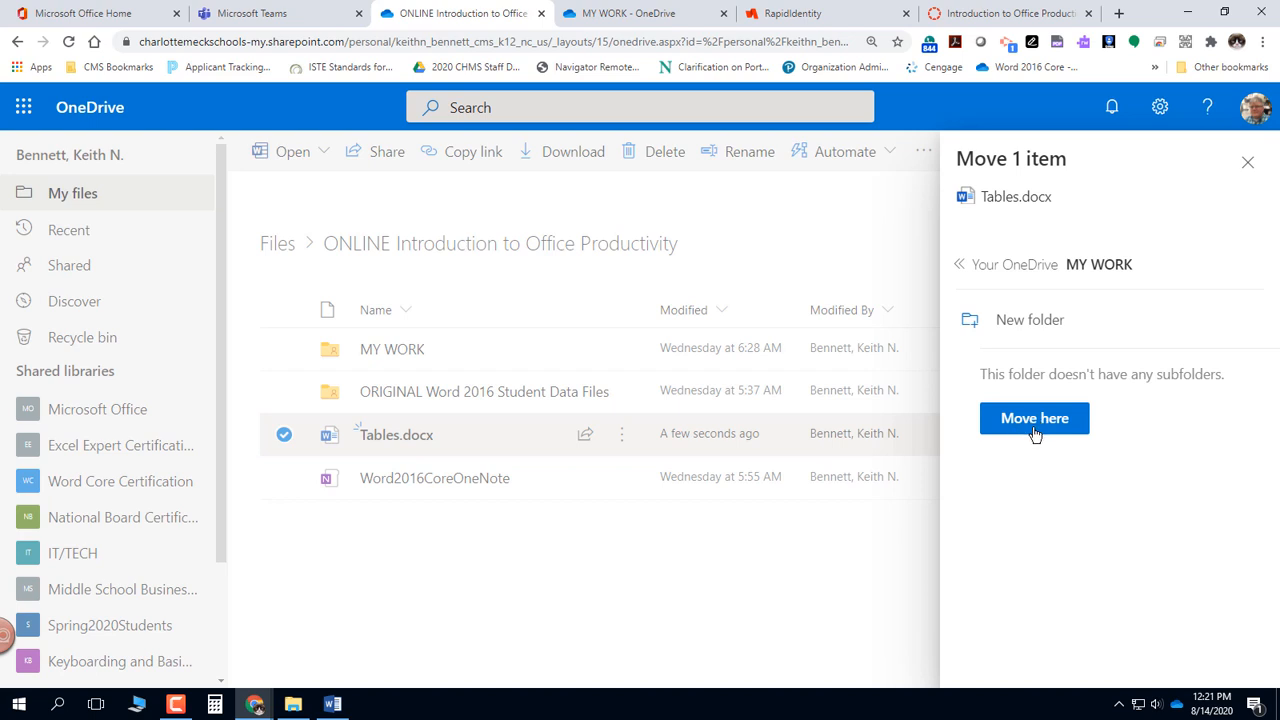
click(1039, 427)
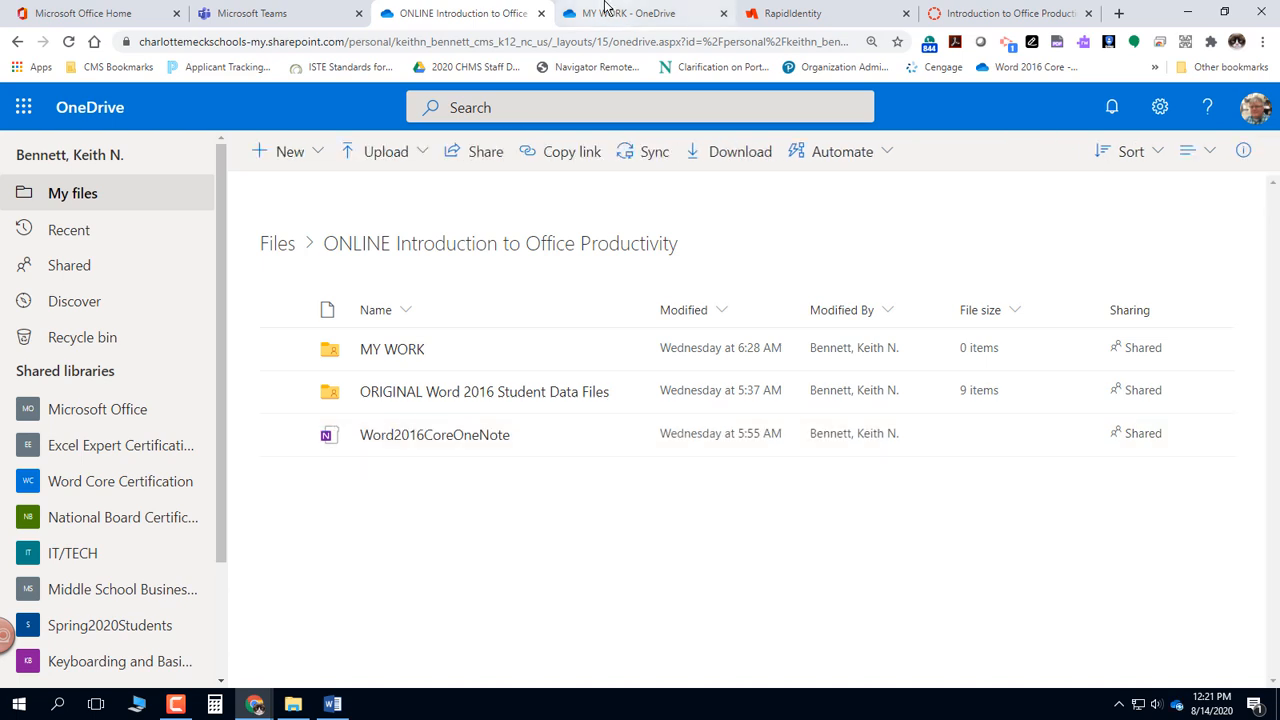
- Return to the open MY WORK folder, reload its file list and check for Tables.docx
click(640, 10)
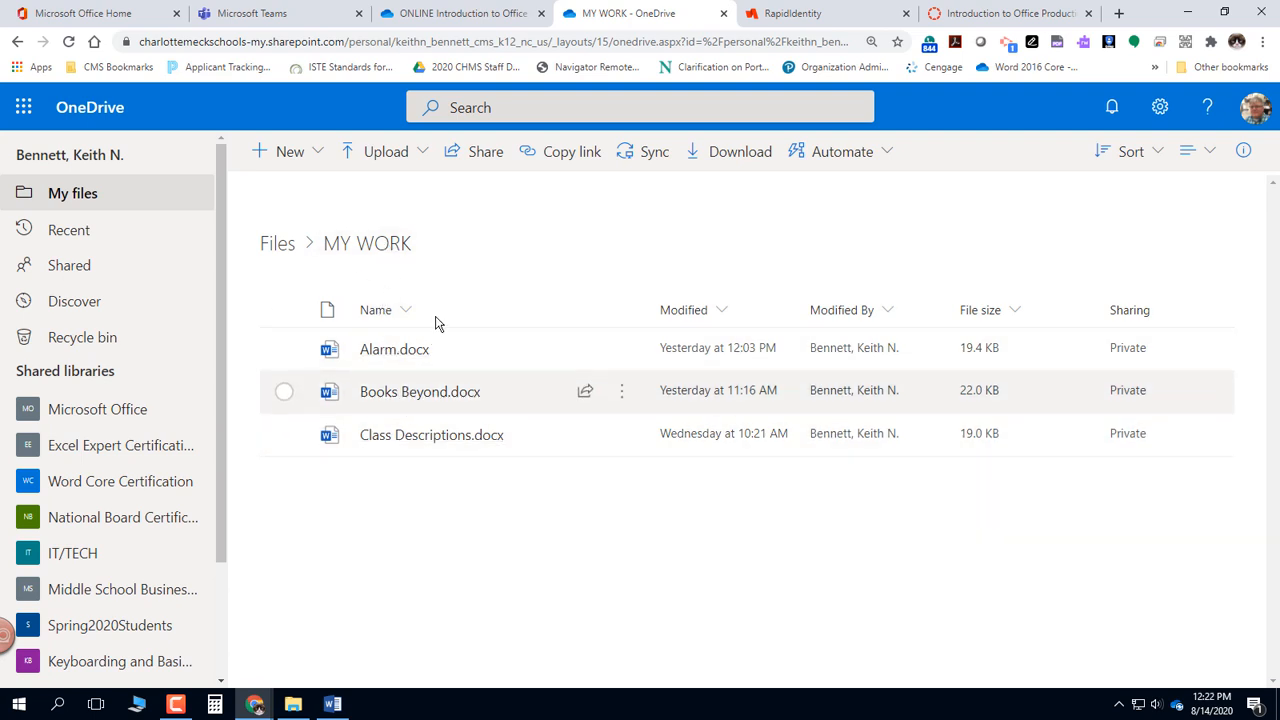
click(69, 43)
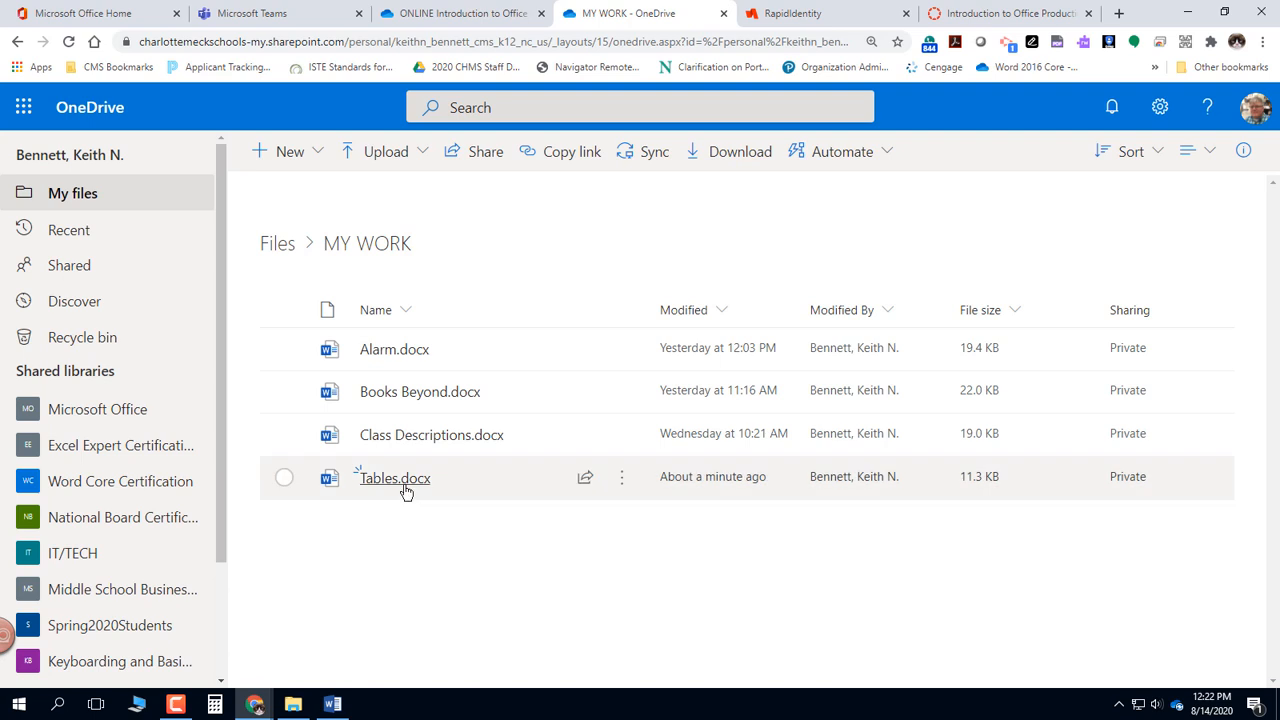
mouse_move(403, 484)
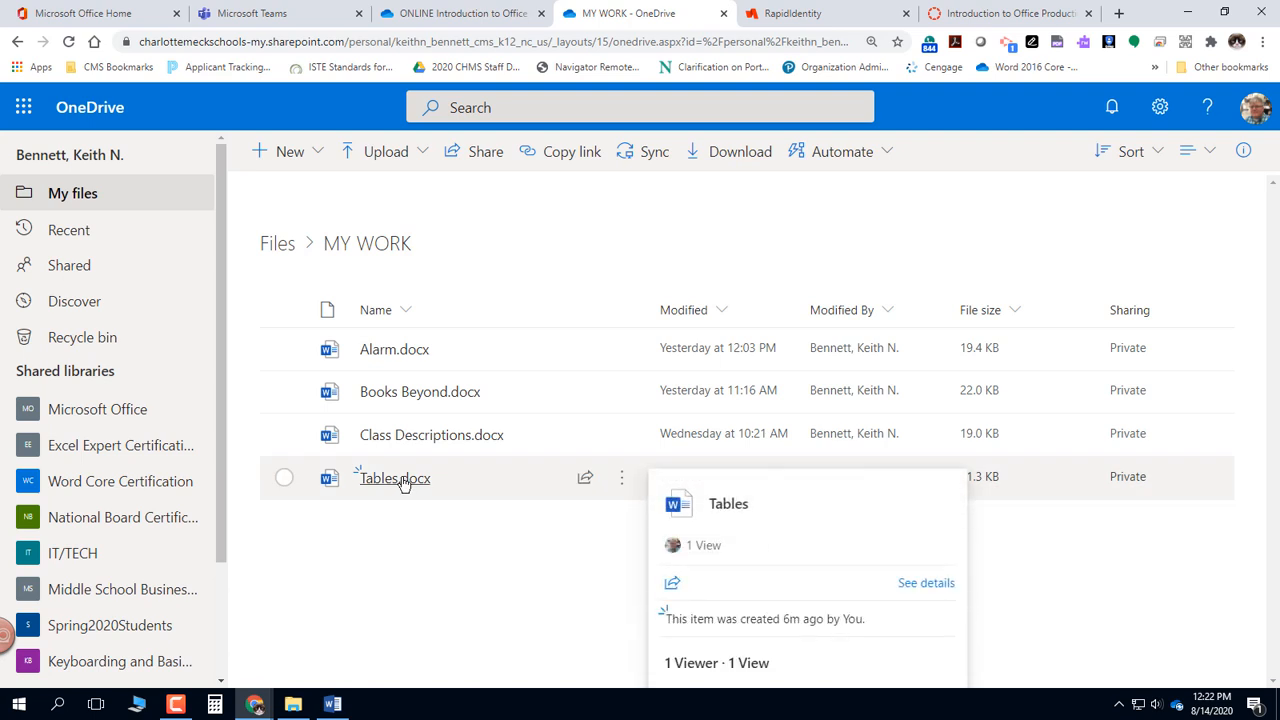
- Open Tables.docx from the MY WORK folder and show its paragraph marks
click(403, 484)
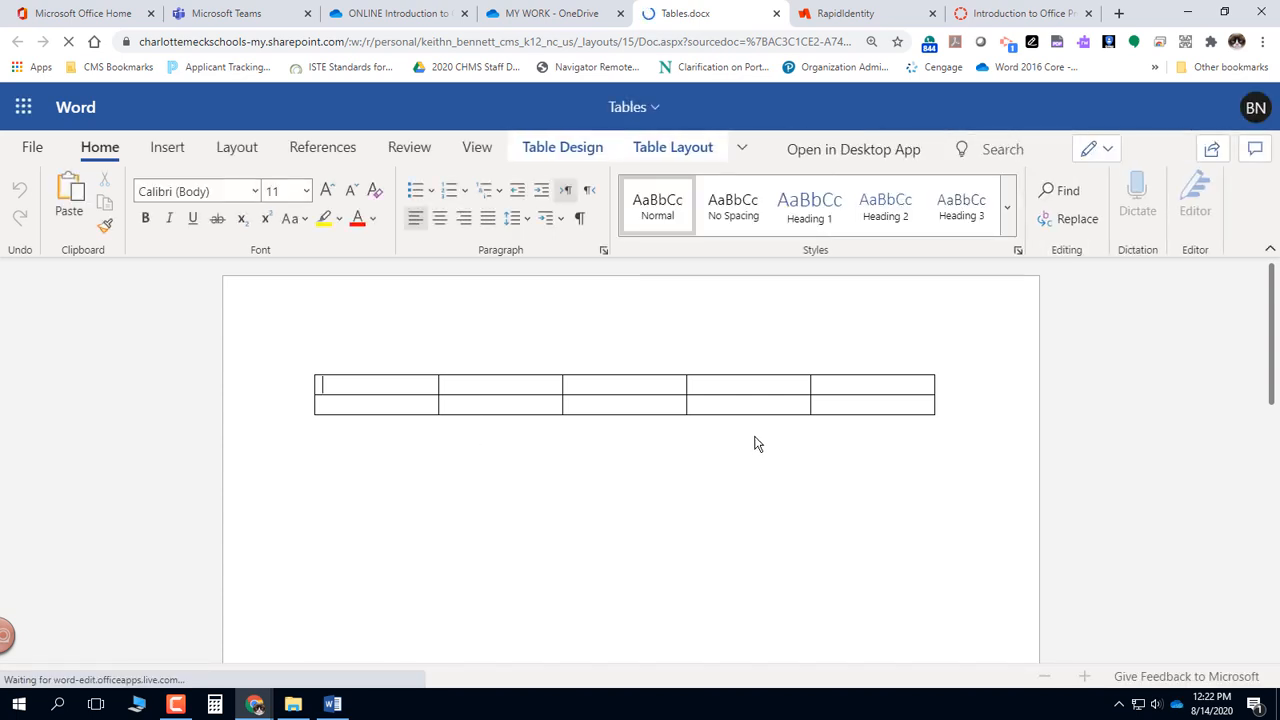
click(580, 220)
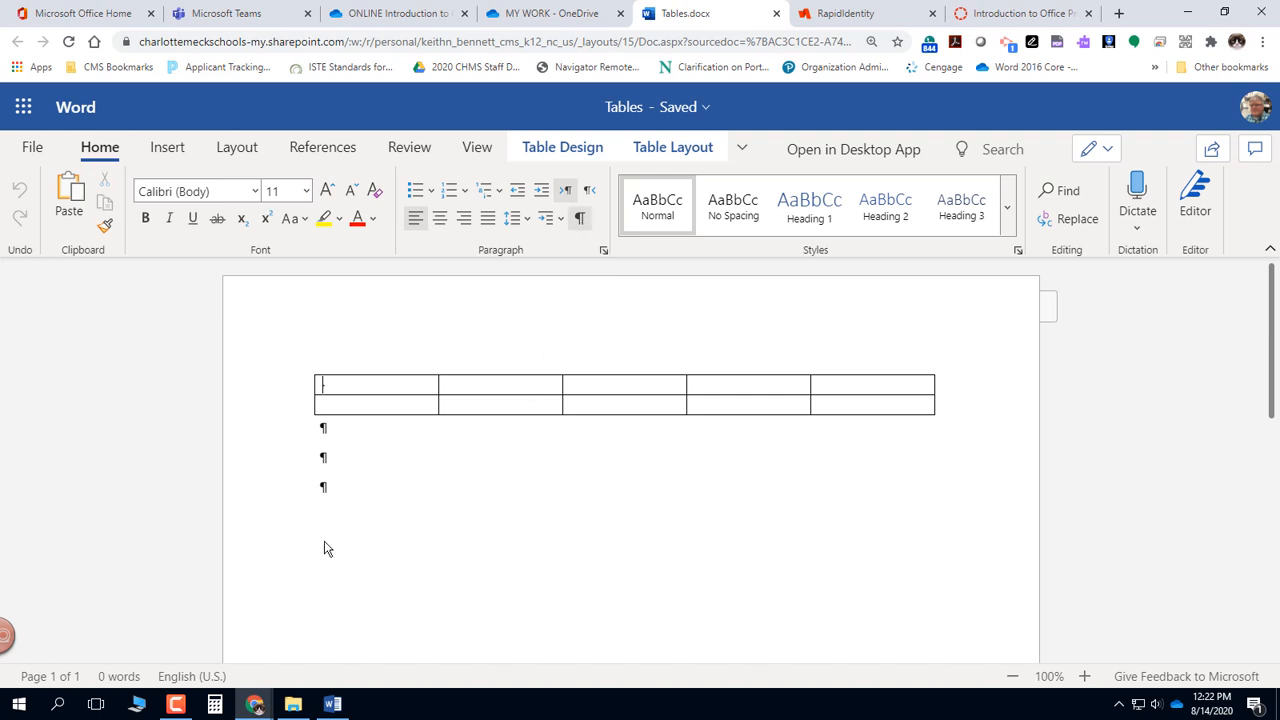
- Insert a table with 9 columns and 3 rows at the last empty paragraph below the first table
click(367, 499)
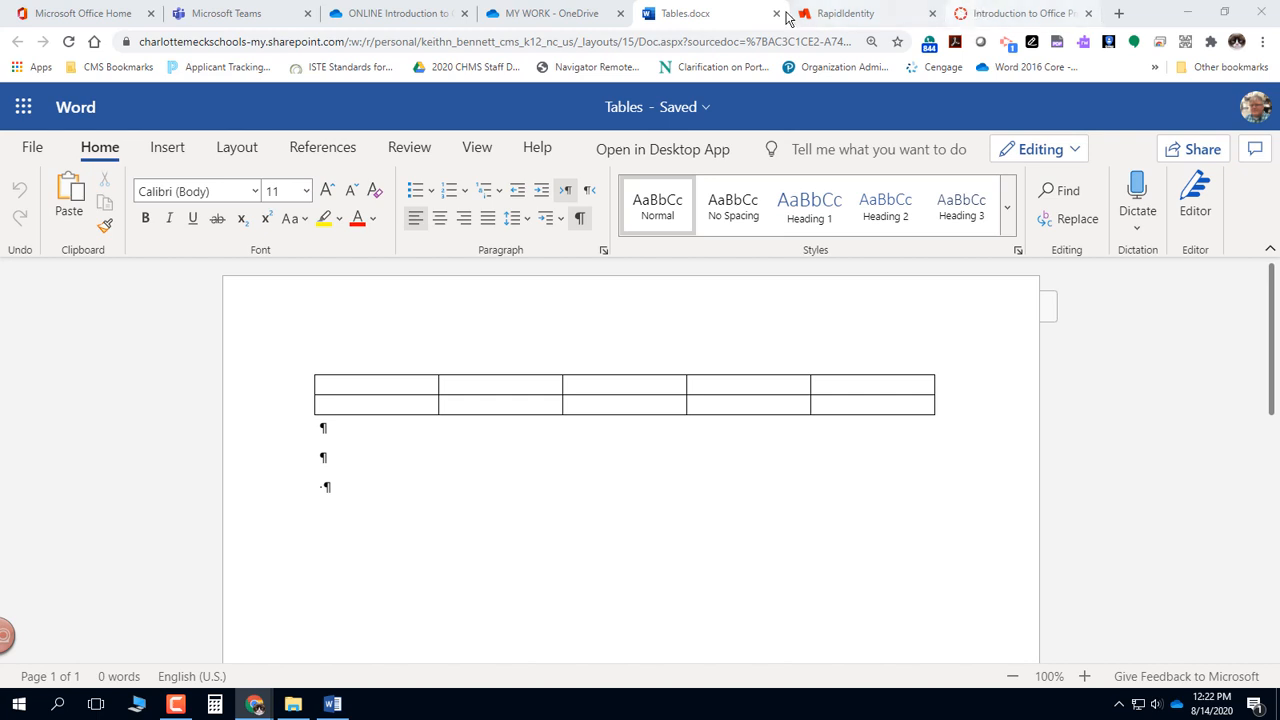
click(174, 151)
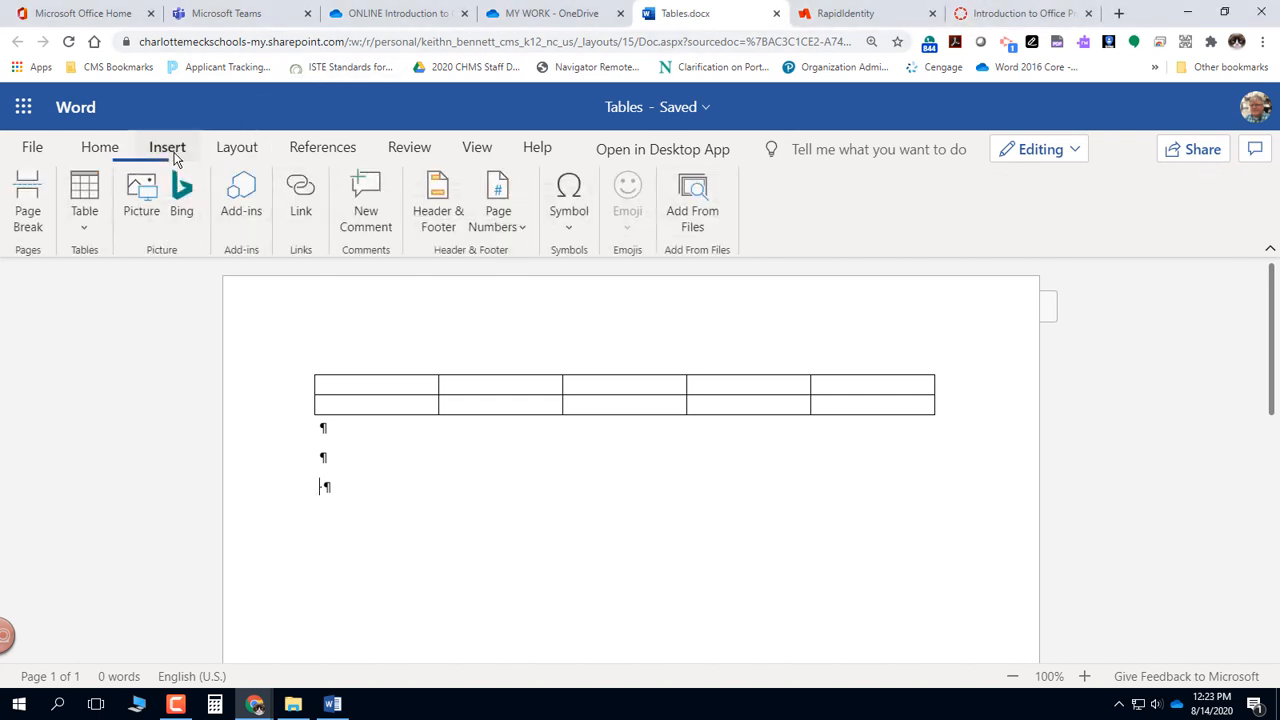
click(85, 228)
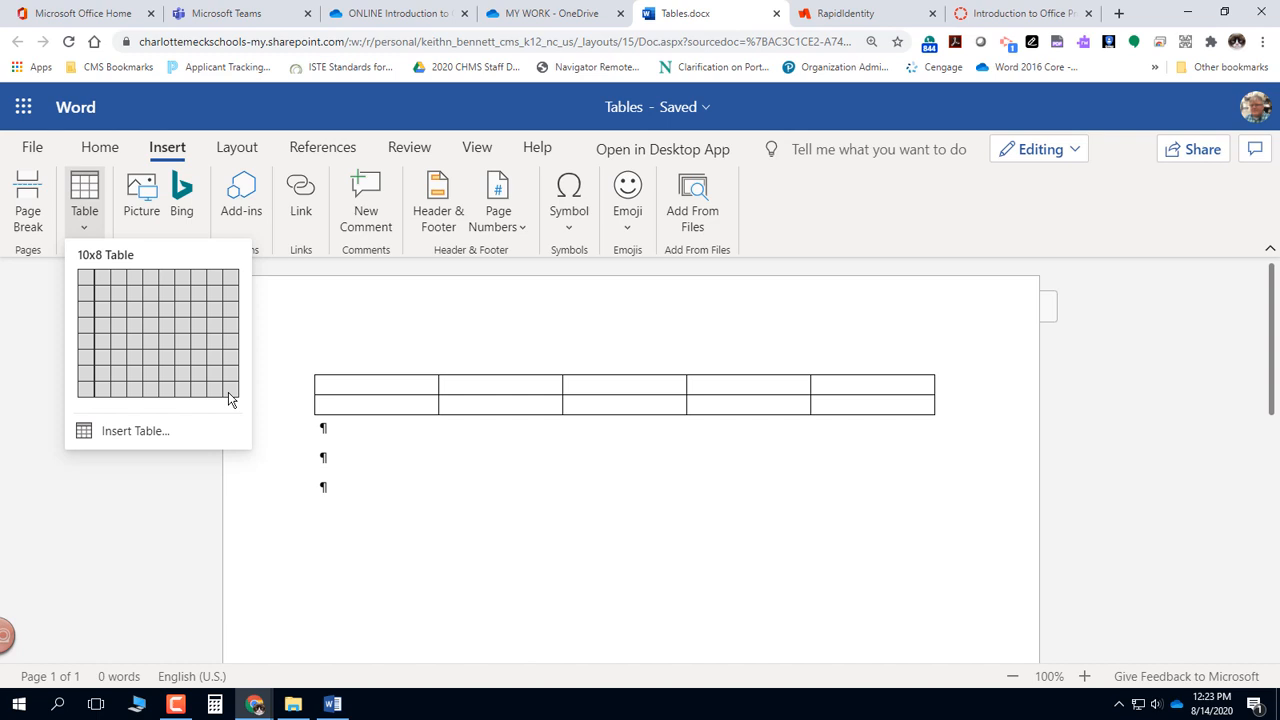
click(138, 438)
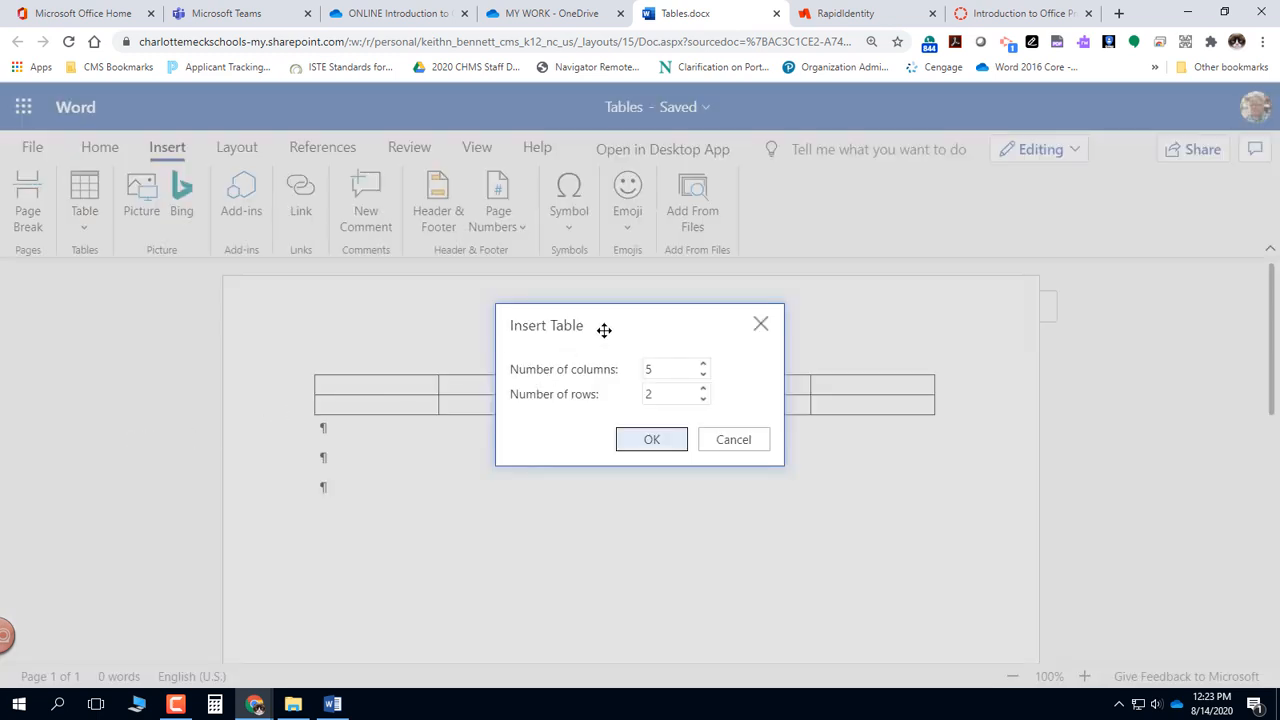
drag(614, 324, 623, 471)
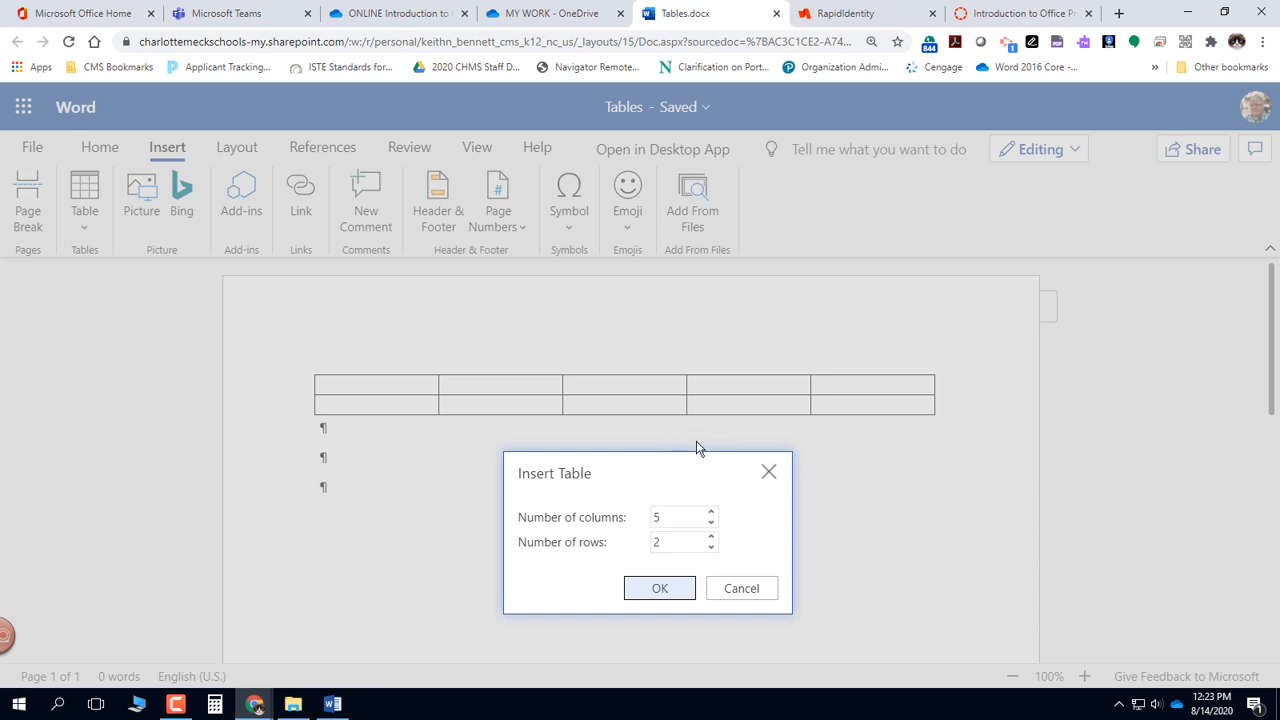
click(710, 514)
click(710, 514)
click(710, 514)
click(668, 541)
click(711, 537)
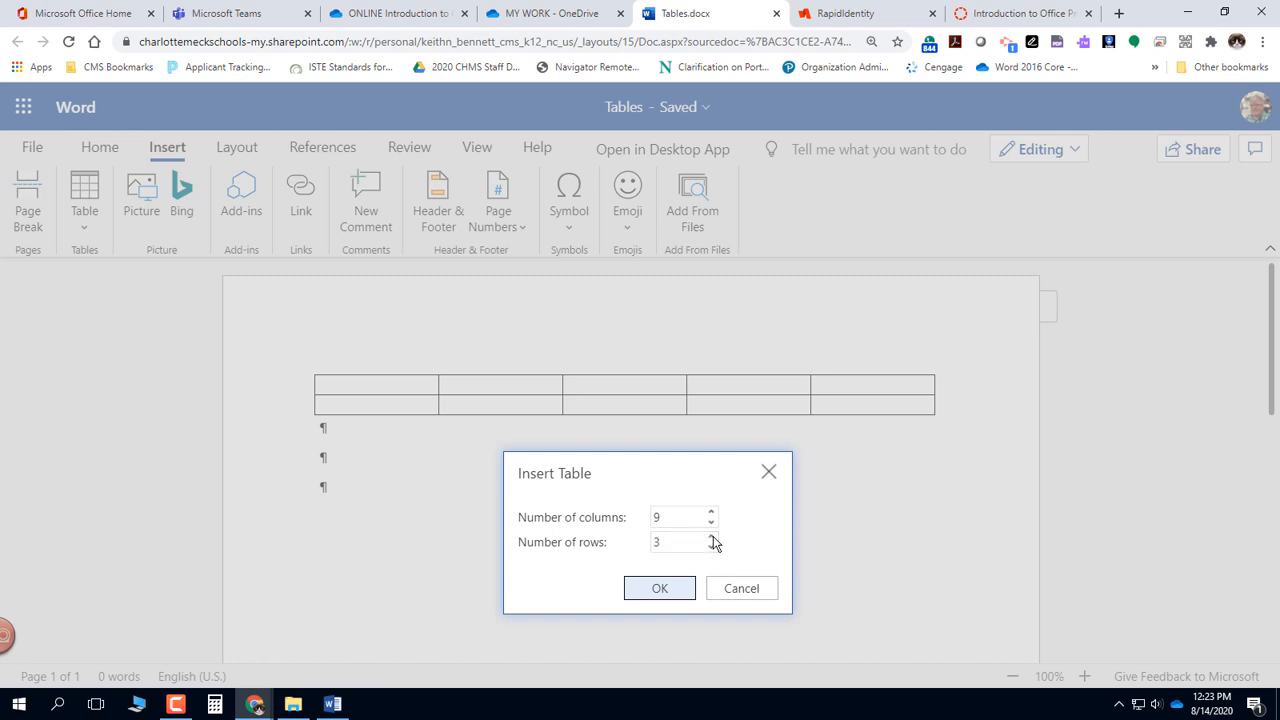
click(668, 593)
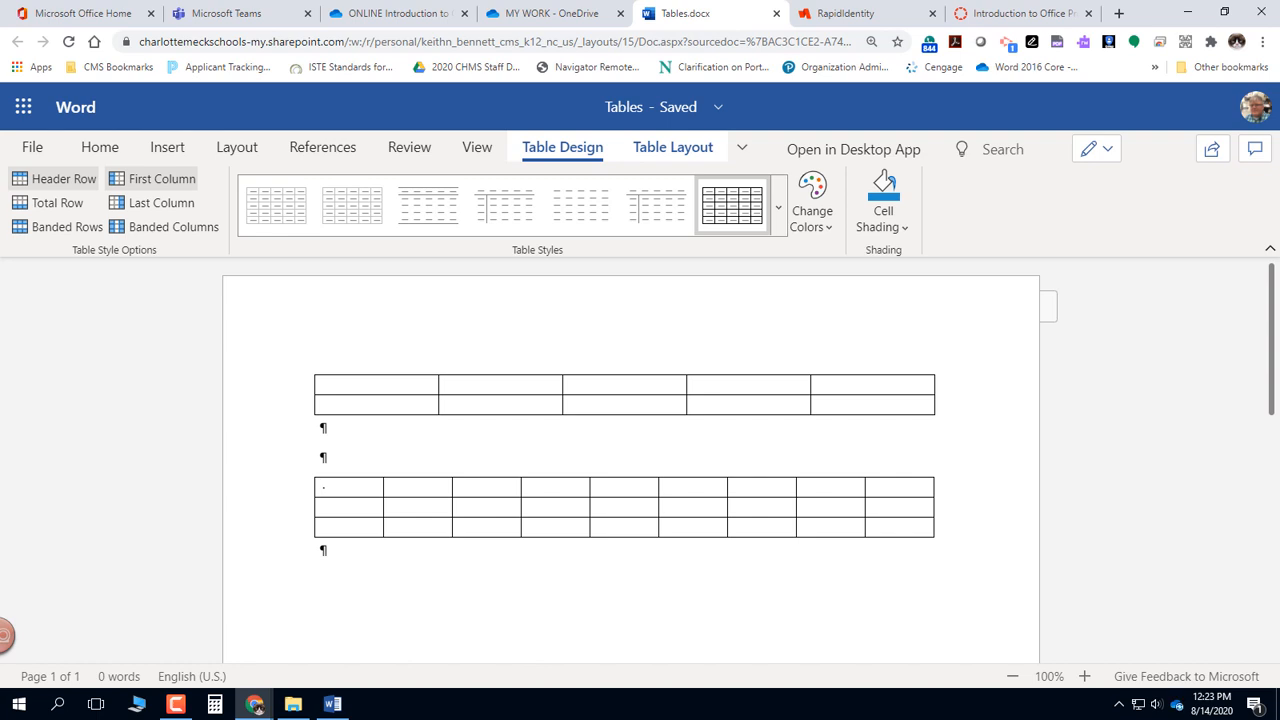
- Add an empty paragraph below the 9-column table and start inserting a third table there
click(405, 558)
key(Return)
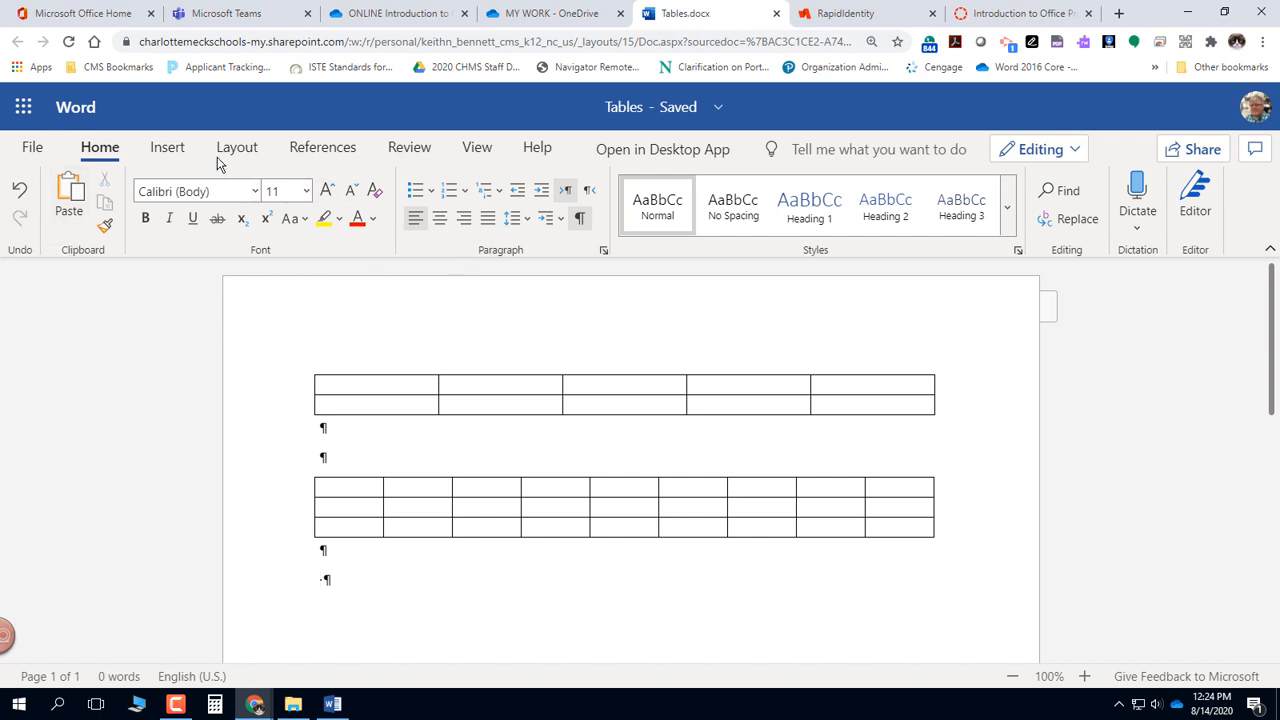
click(165, 149)
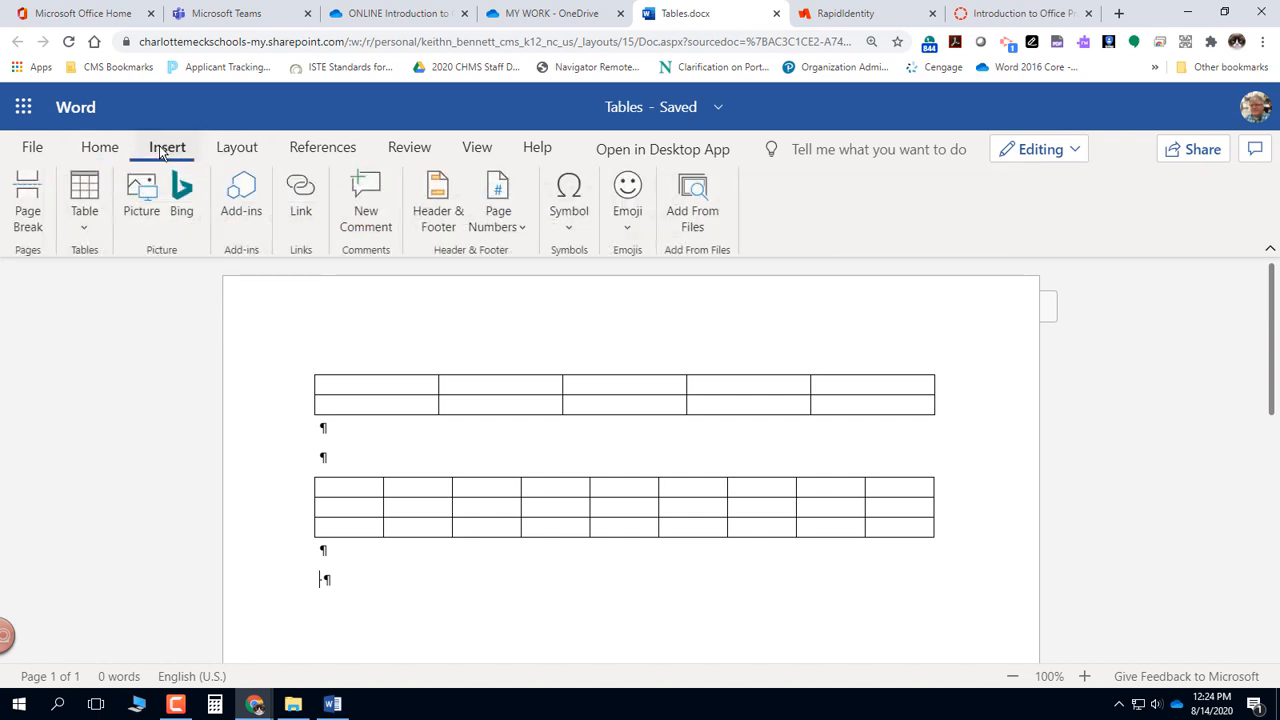
click(78, 237)
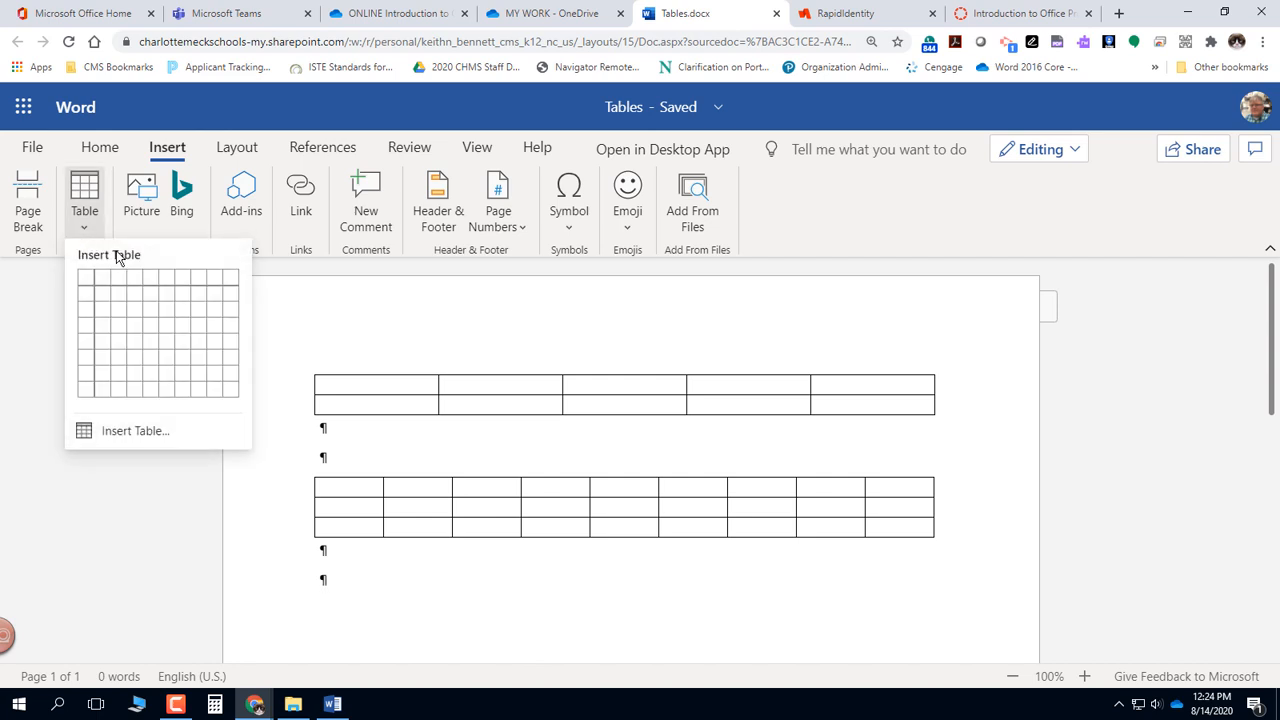